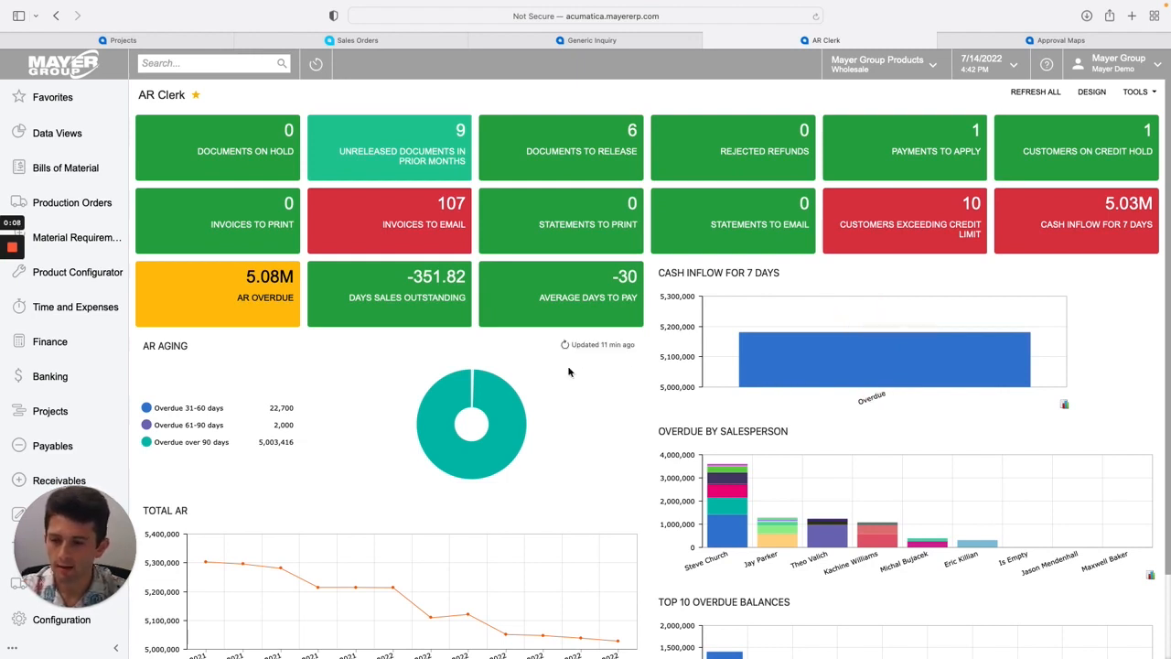
scroll(289, 266, down, 1)
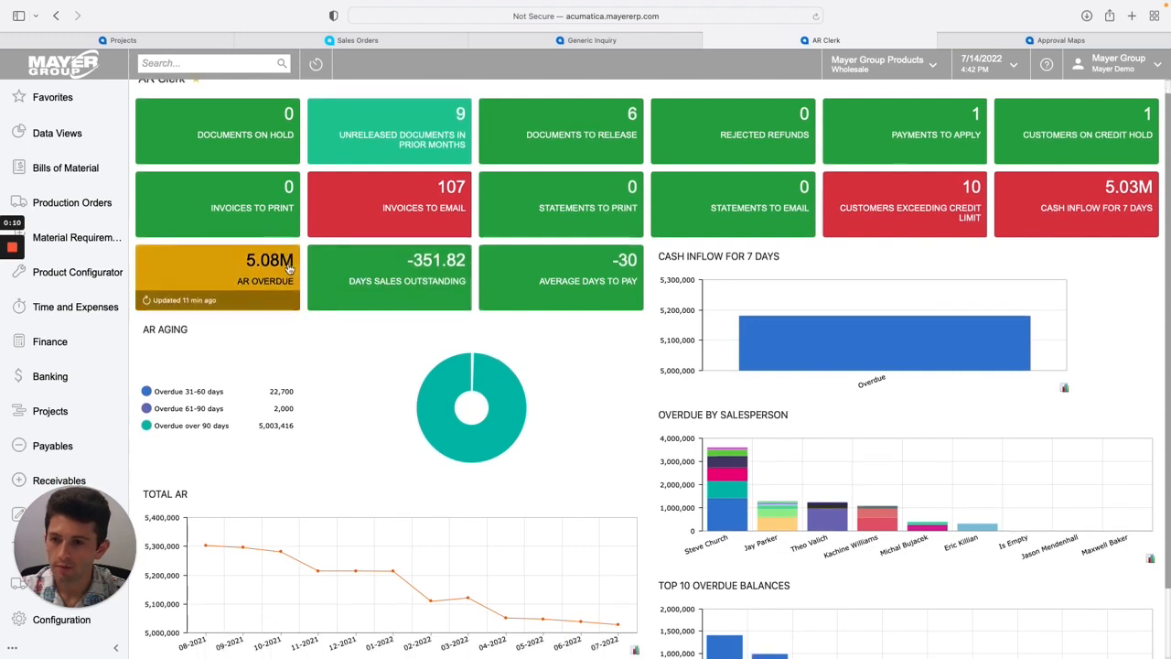
scroll(289, 266, down, 1)
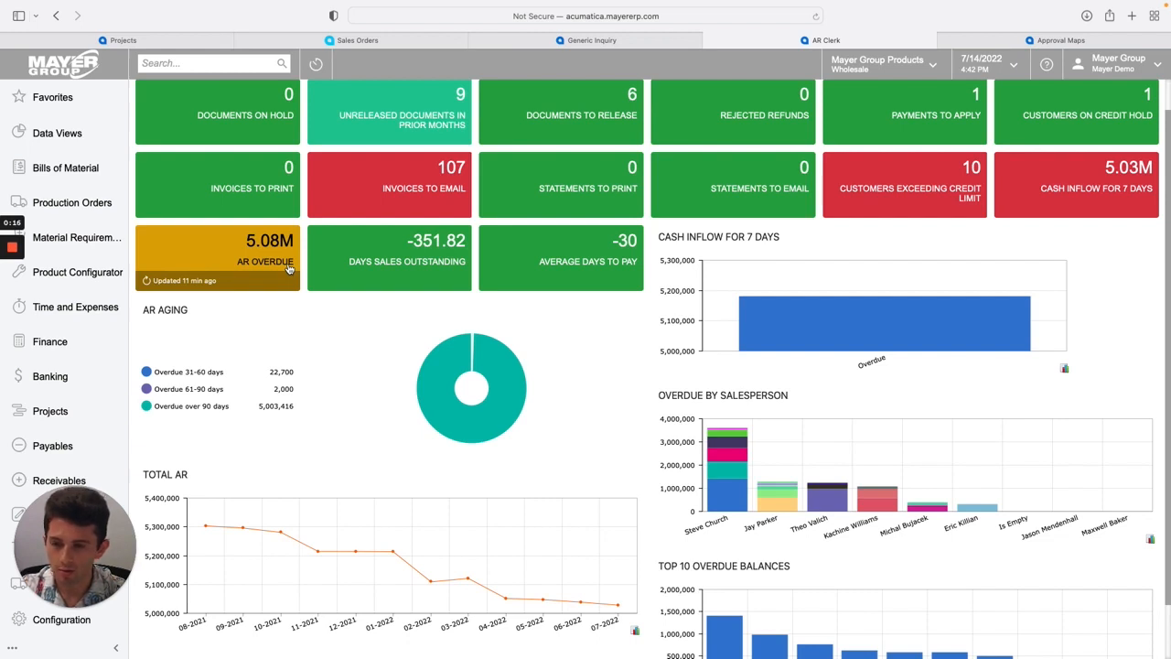
scroll(289, 265, up, 2)
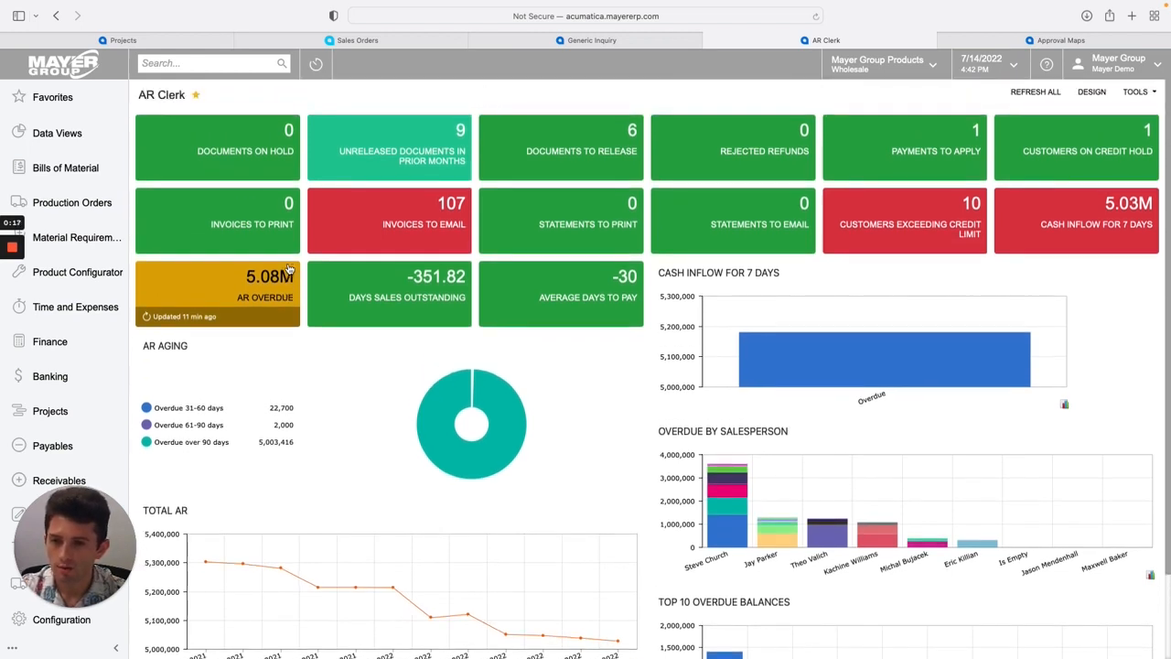
Search the menu for approval and open Assignment and Approval Maps.
click(178, 63)
text(approval)
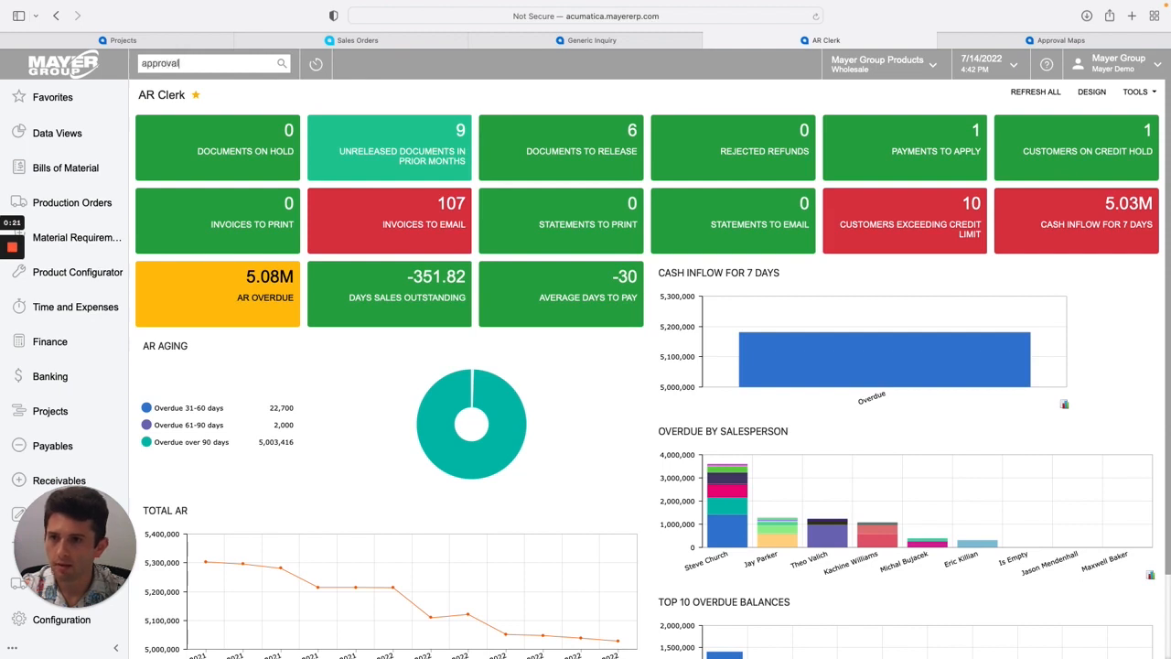
key(Return)
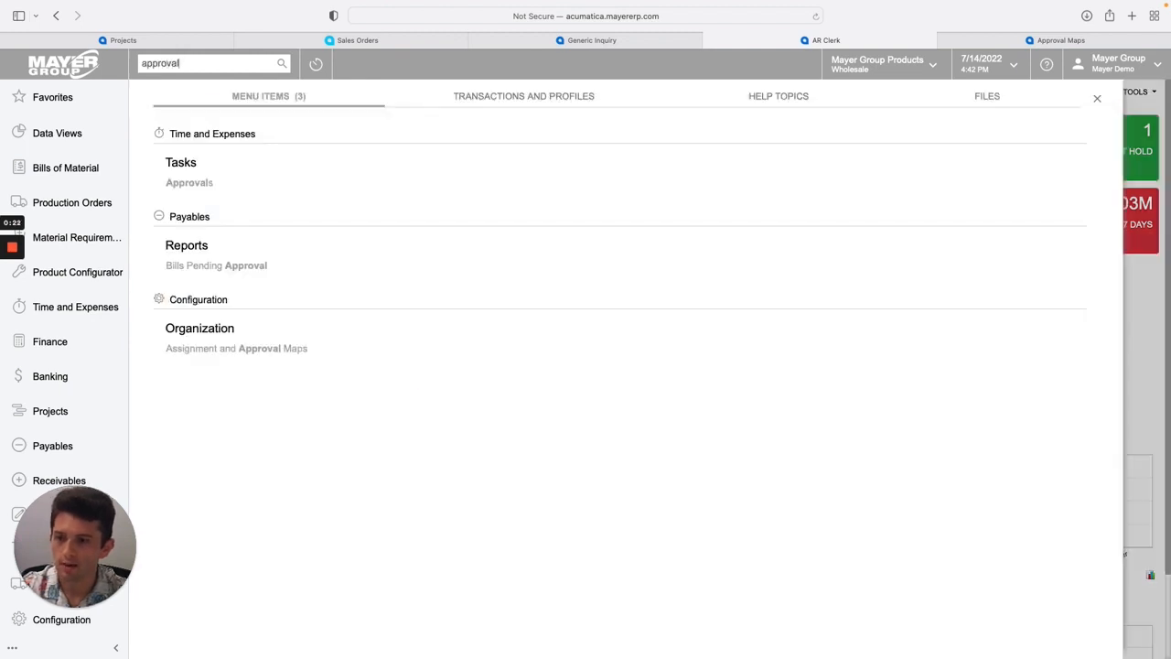
click(234, 350)
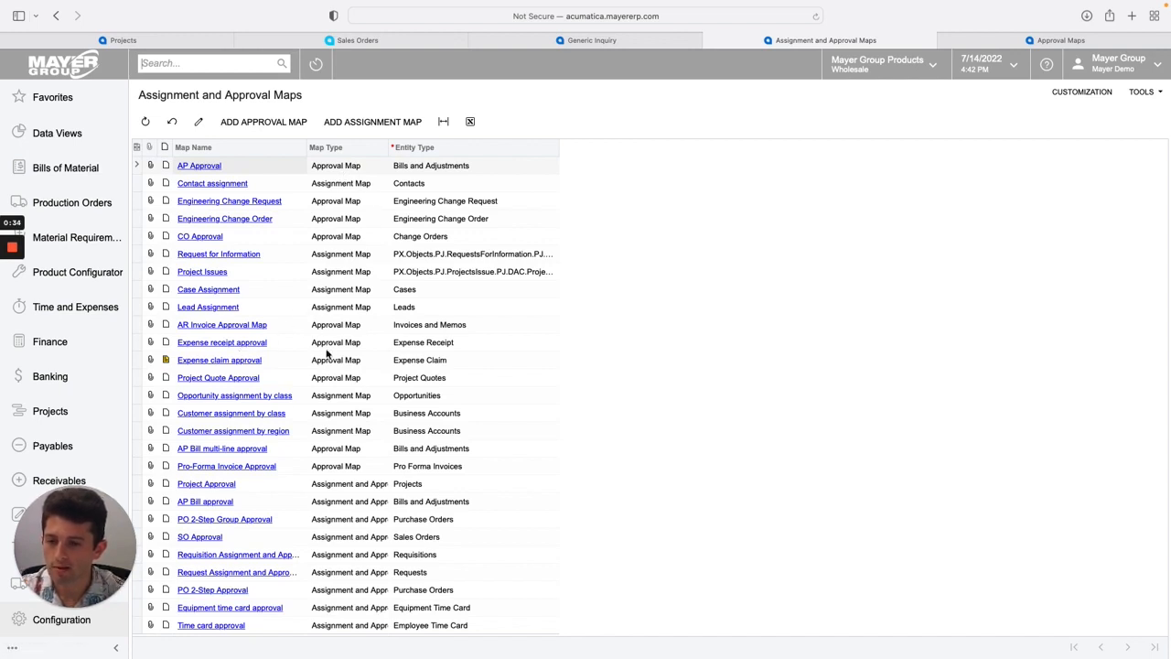
Start a new approval map and name it "Sales Order Total Over 10,000".
click(336, 189)
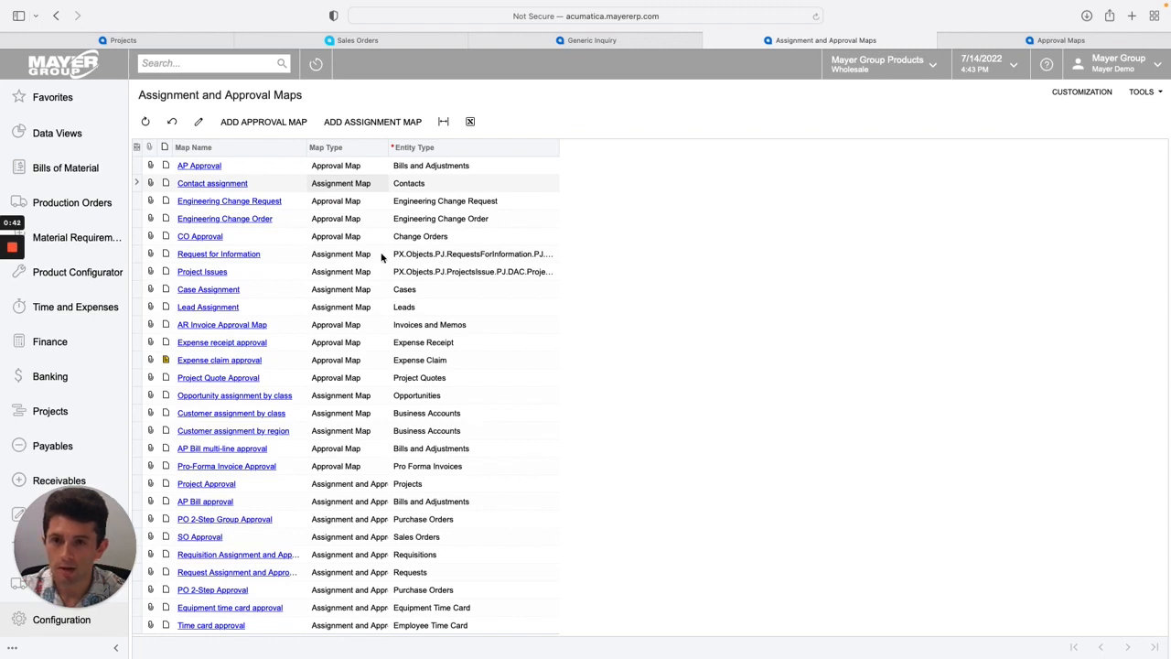
click(264, 123)
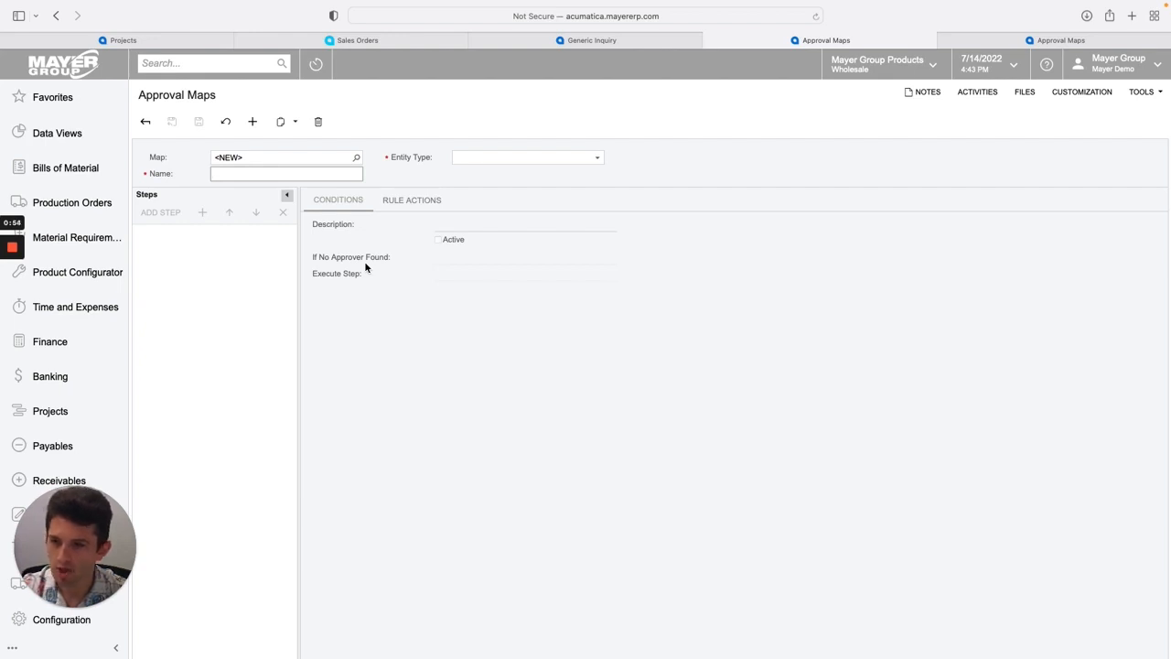
text(Sales Order Total Over 10,000)
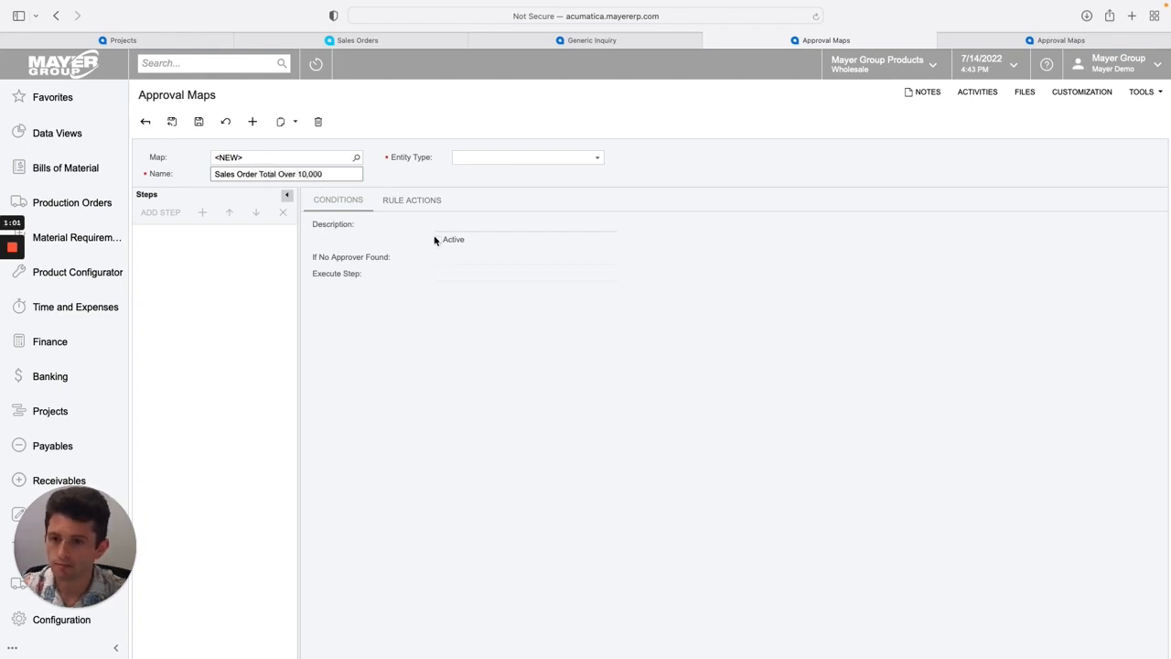
click(404, 183)
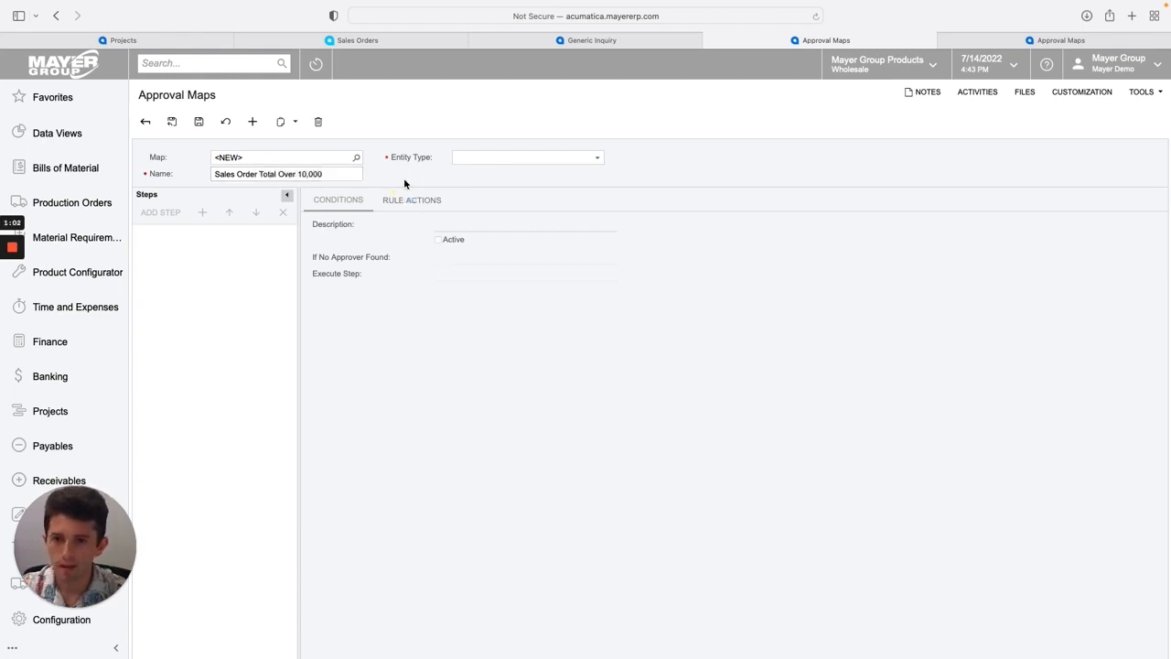
Set the approval map's entity type to Sales Orders.
click(487, 159)
scroll(495, 197, down, 5)
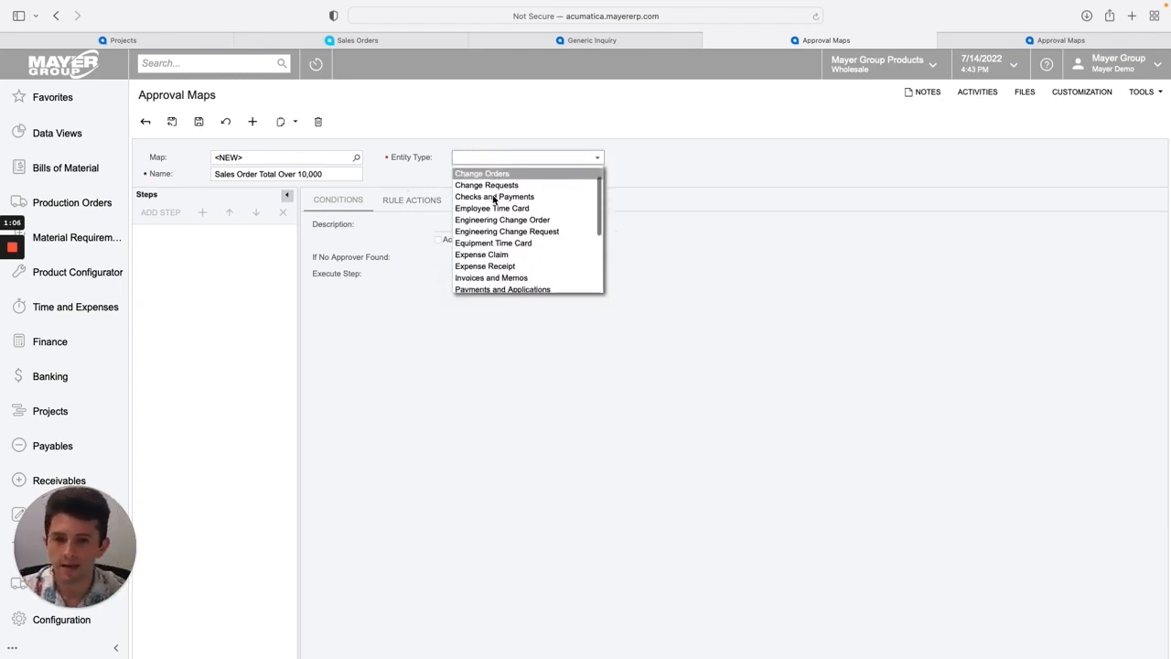
scroll(494, 198, down, 3)
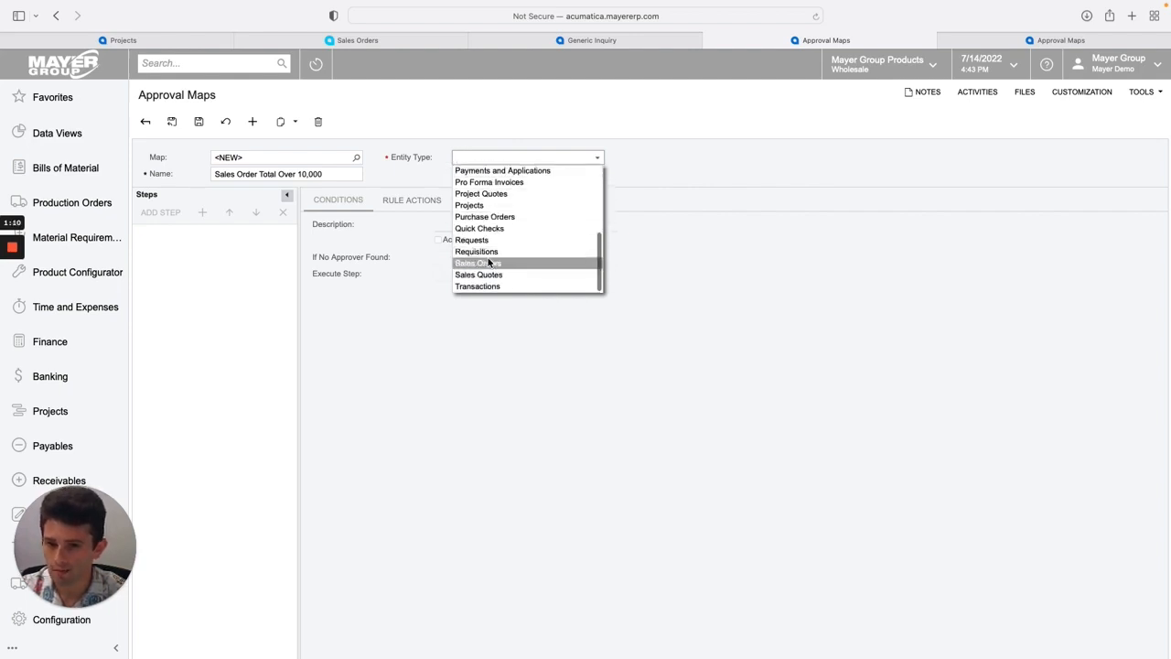
click(495, 264)
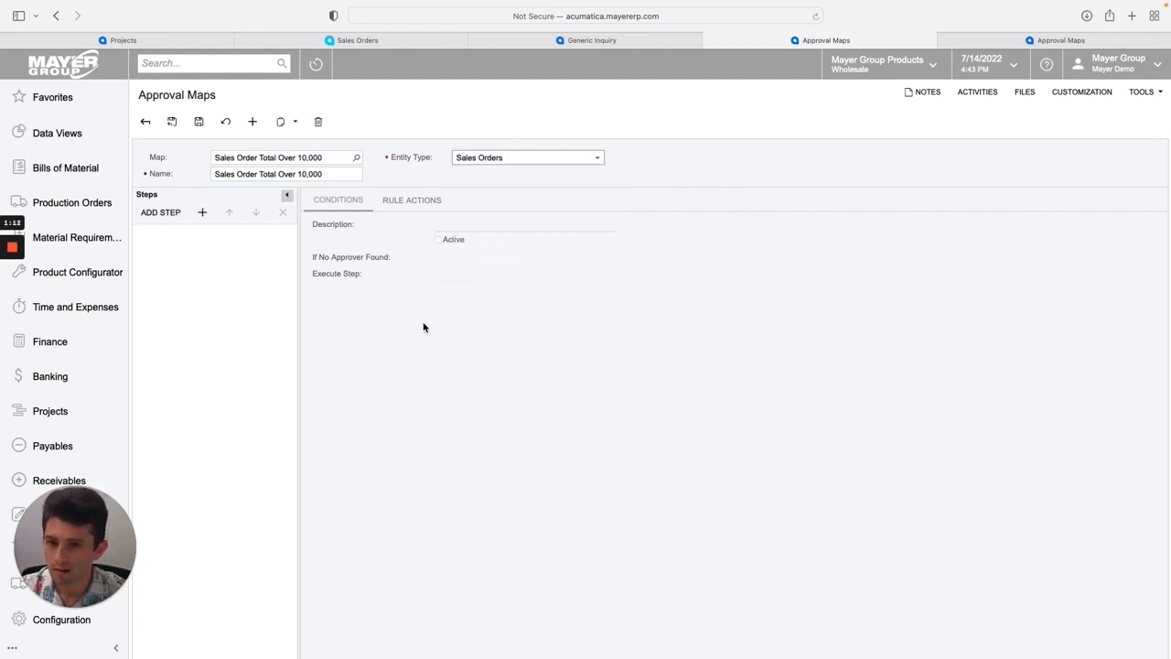
Add a step rule and set its description to "Sales Order Over 10,000".
click(200, 213)
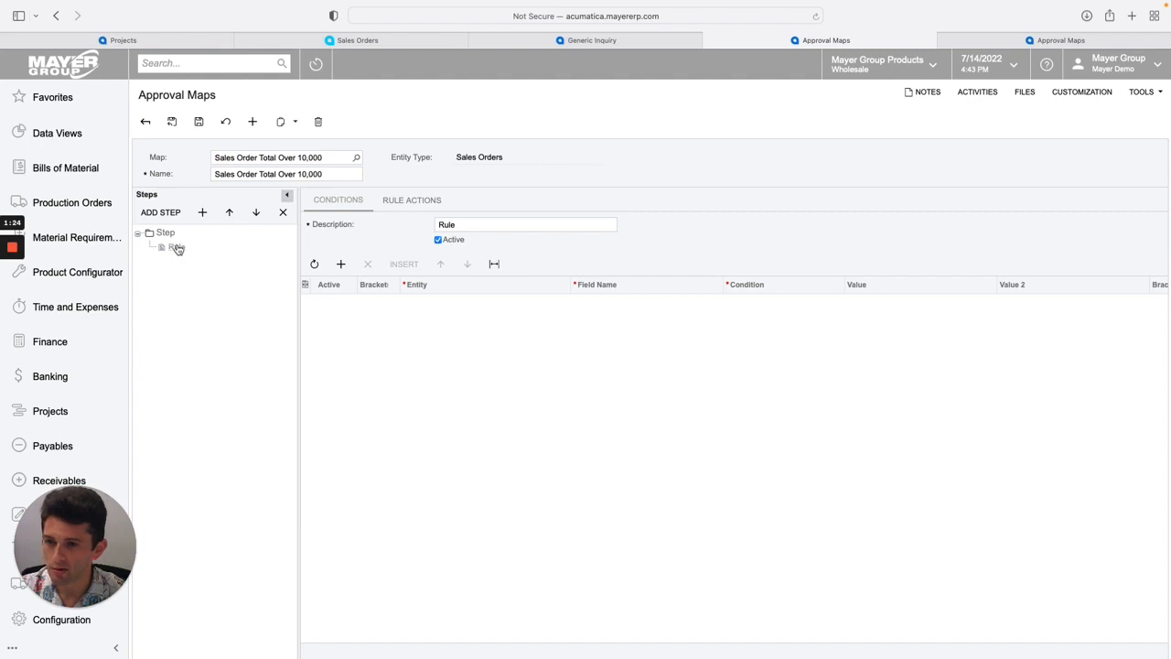
click(494, 227)
drag(492, 226, 423, 220)
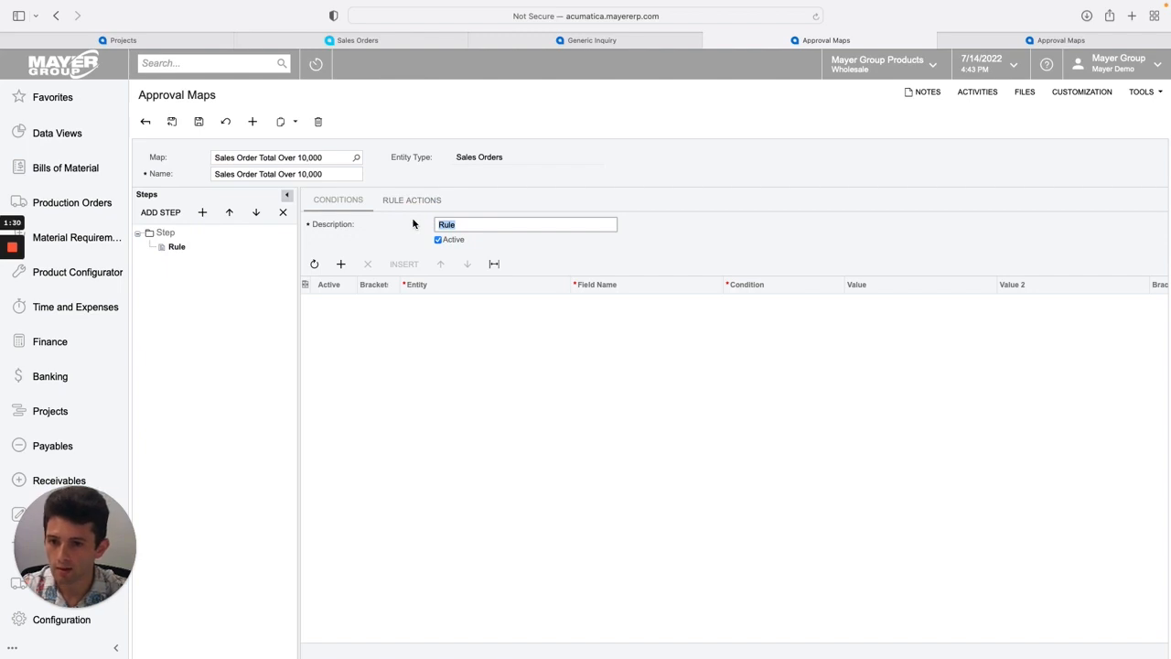
text(Sales )
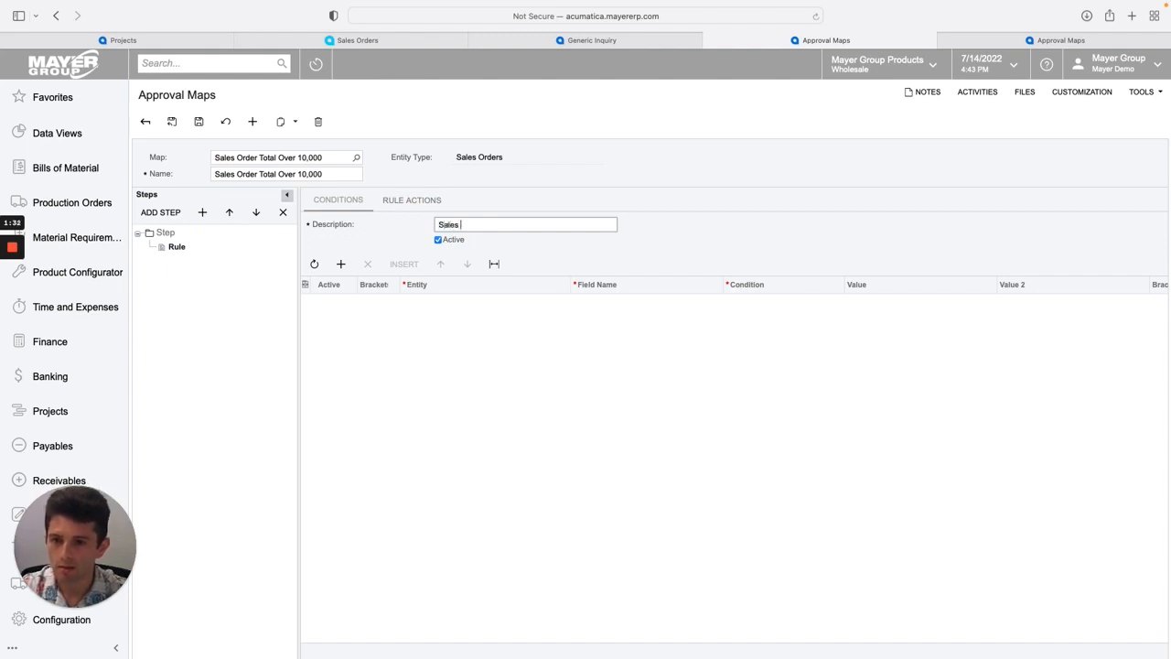
text(Order Over 10,000)
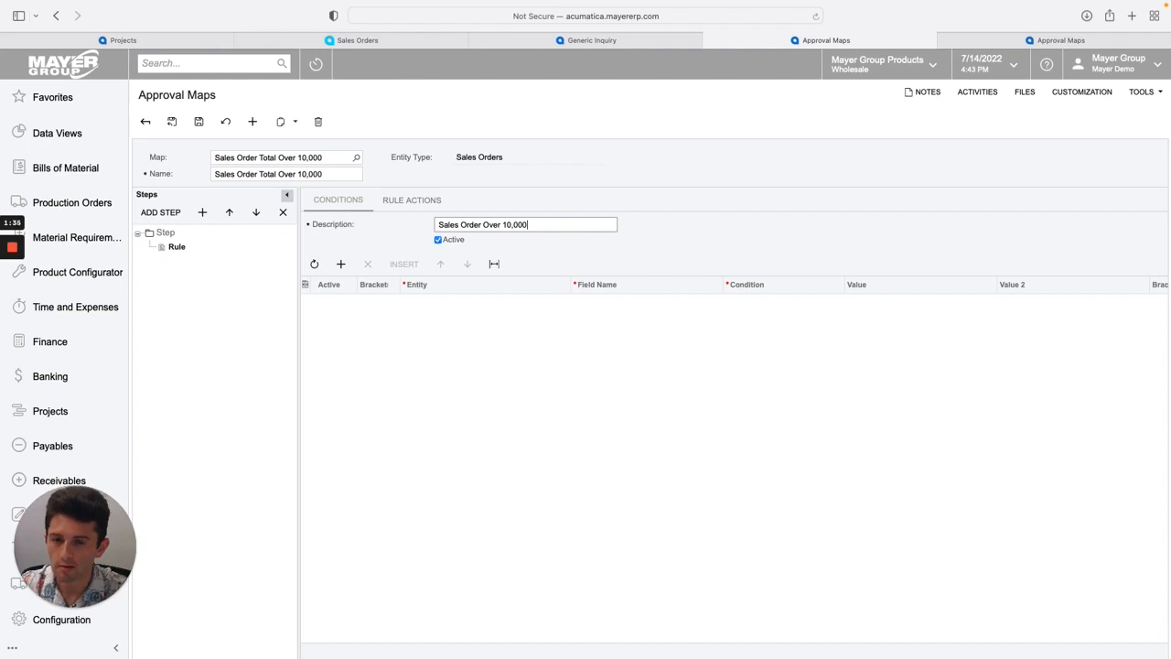
click(401, 240)
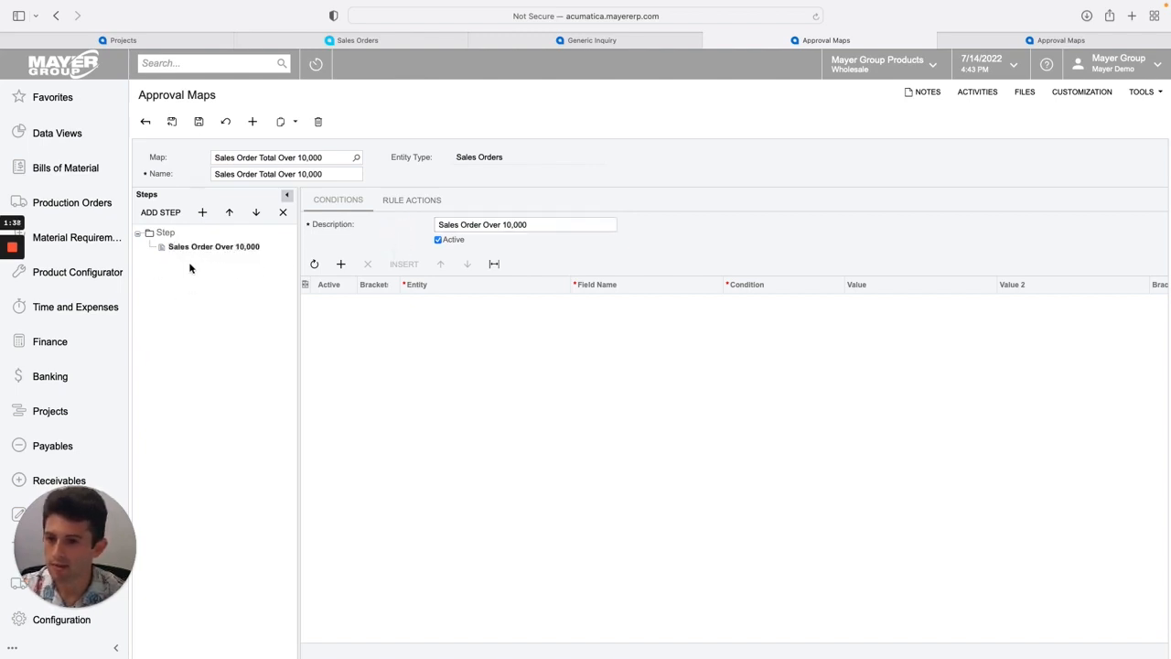
Add a condition row using the Sales Order entity and the Order Total field.
click(340, 264)
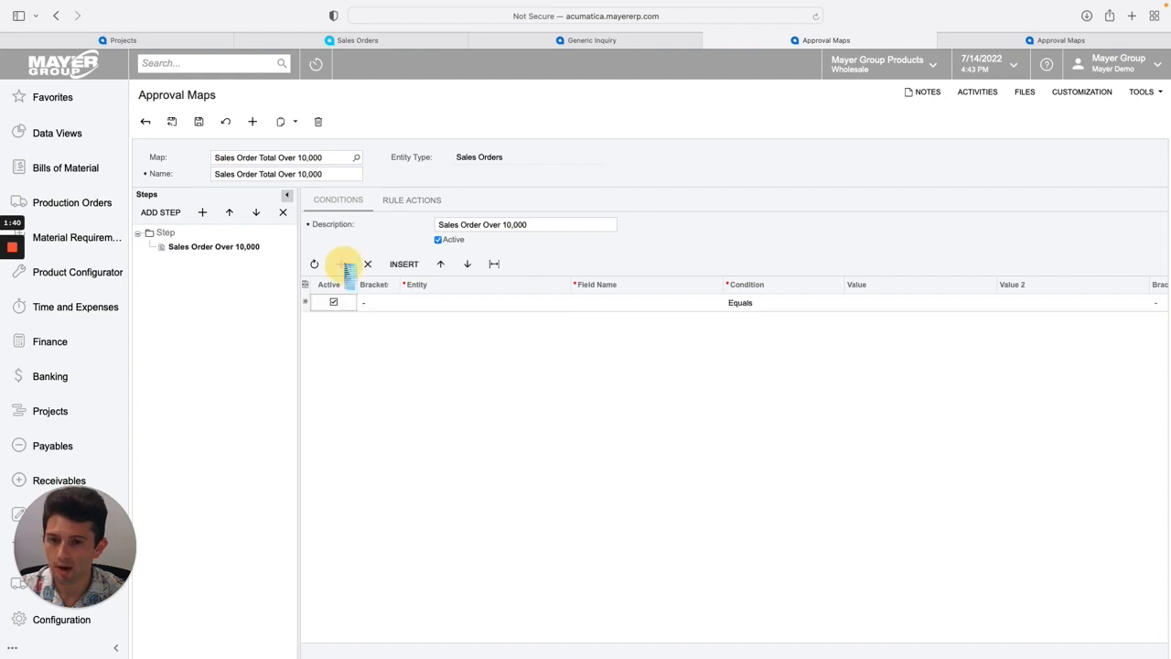
click(438, 302)
click(443, 304)
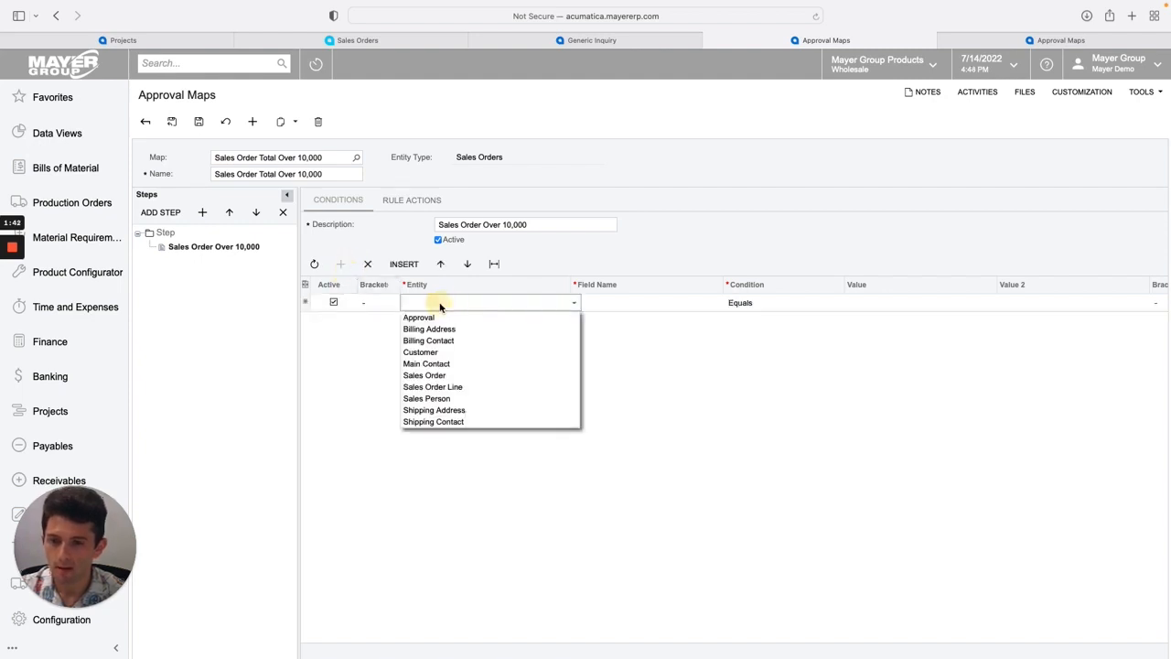
click(473, 377)
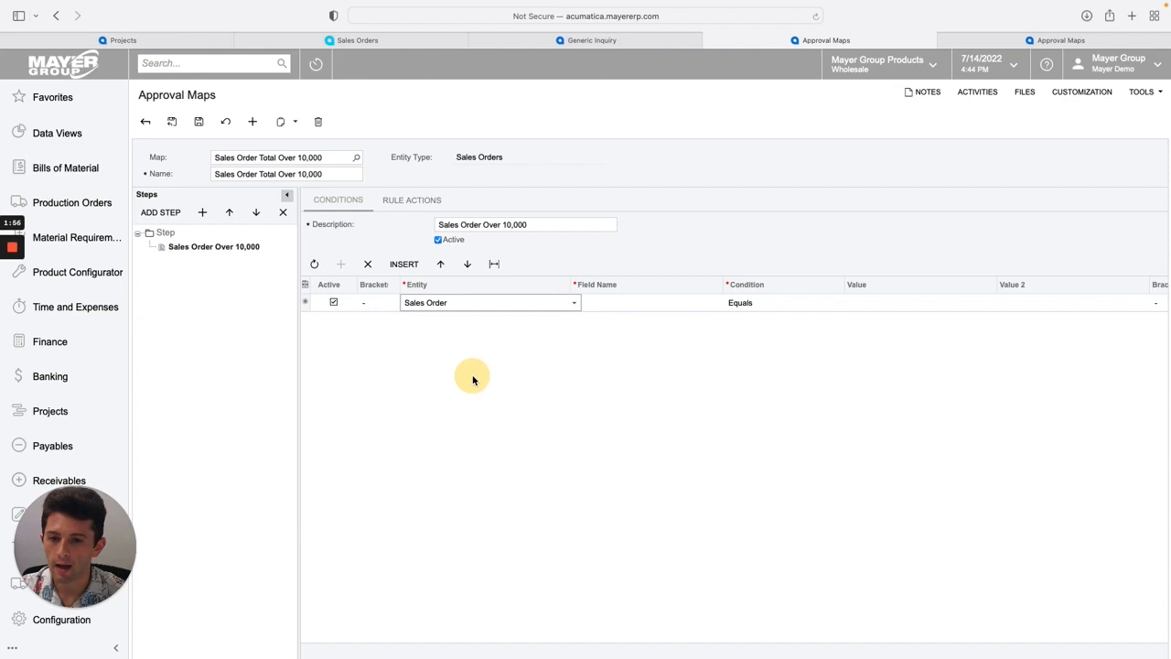
click(635, 305)
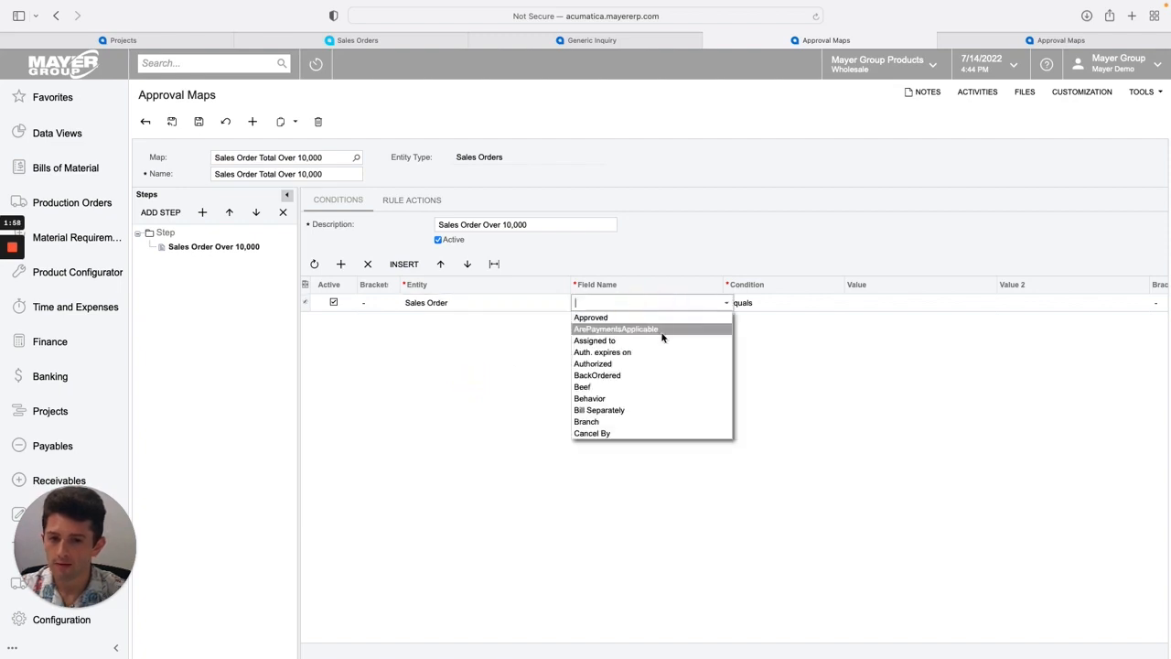
scroll(662, 337, down, 2)
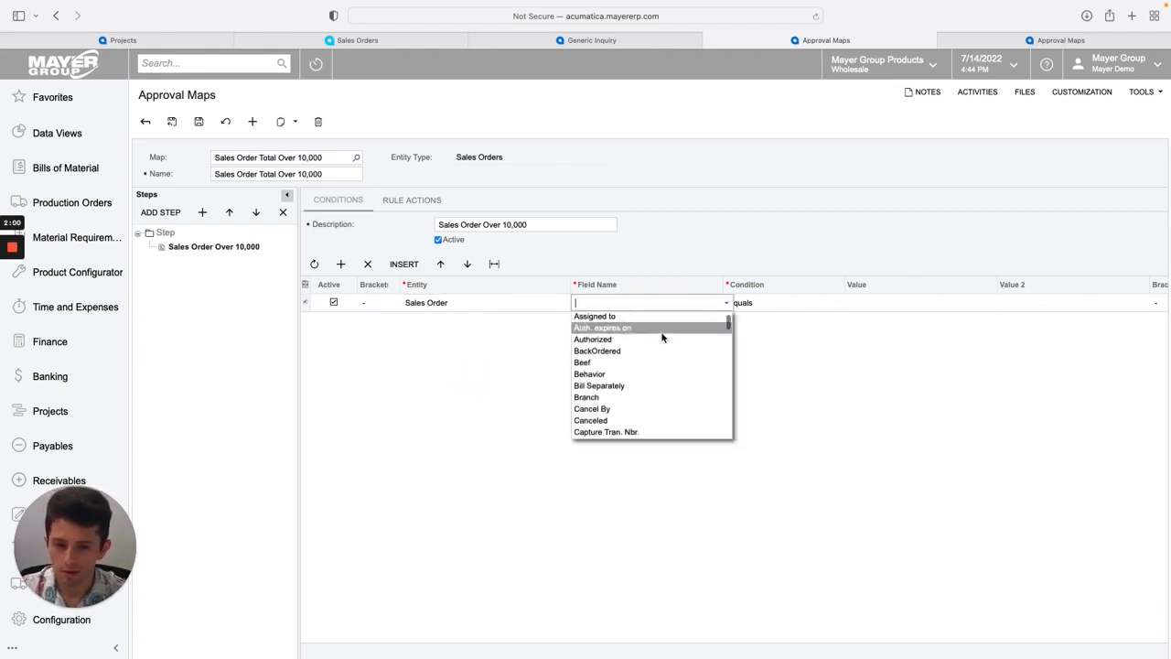
text(order tot)
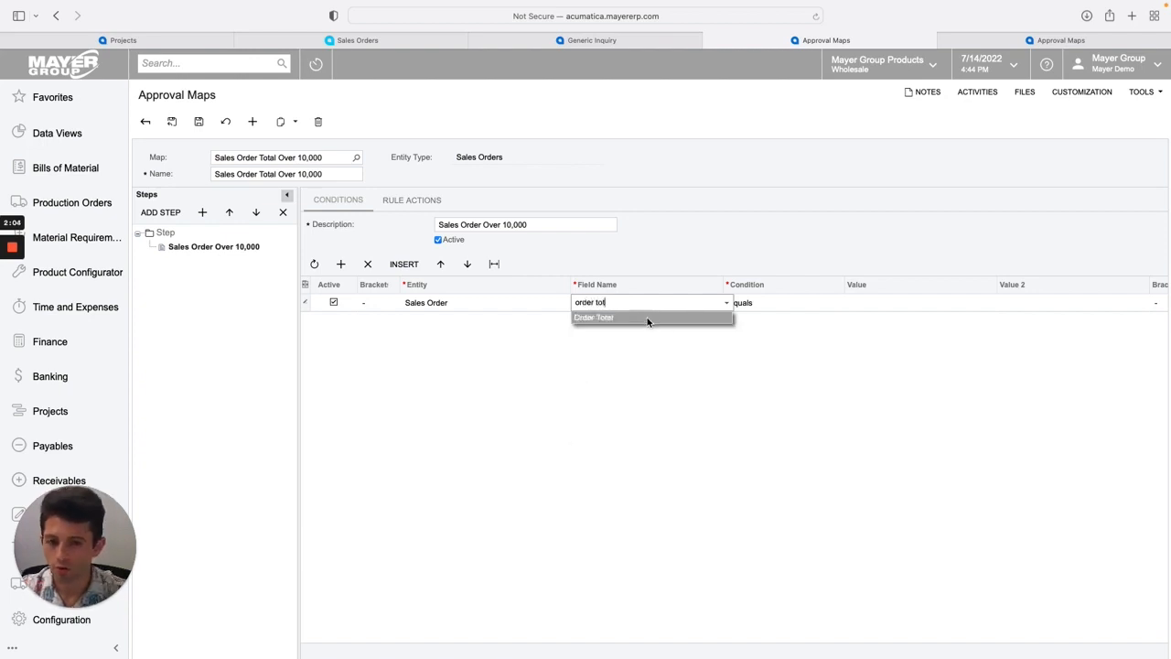
click(645, 318)
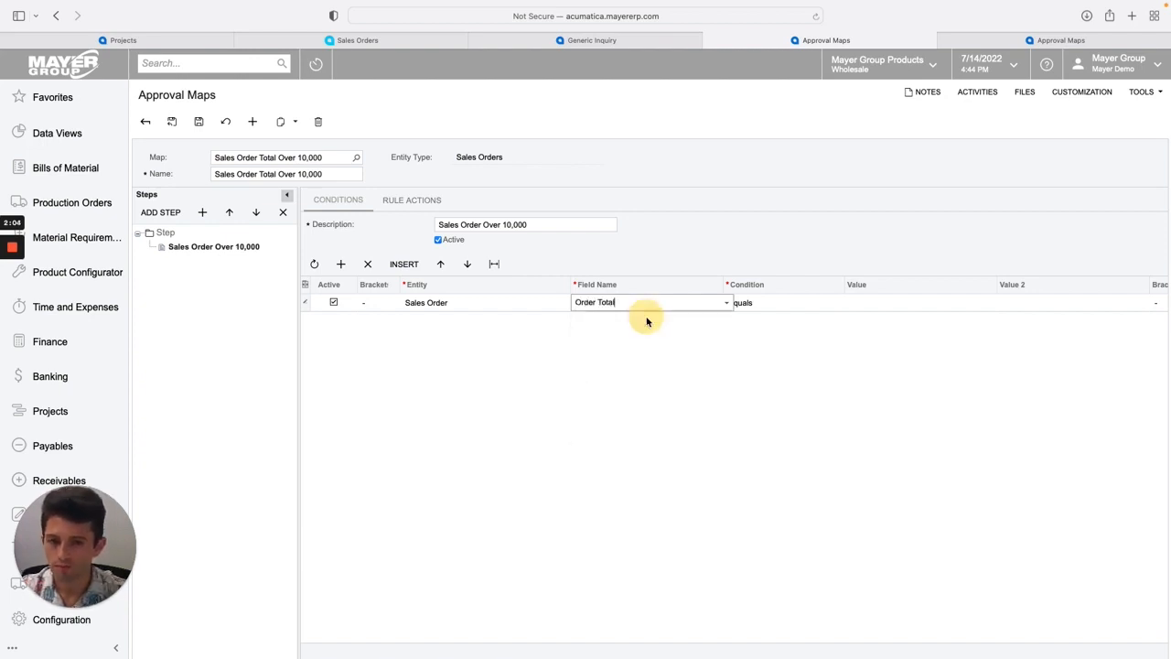
Set the condition to Is Greater Than with a value of 10000.00.
click(761, 309)
click(788, 309)
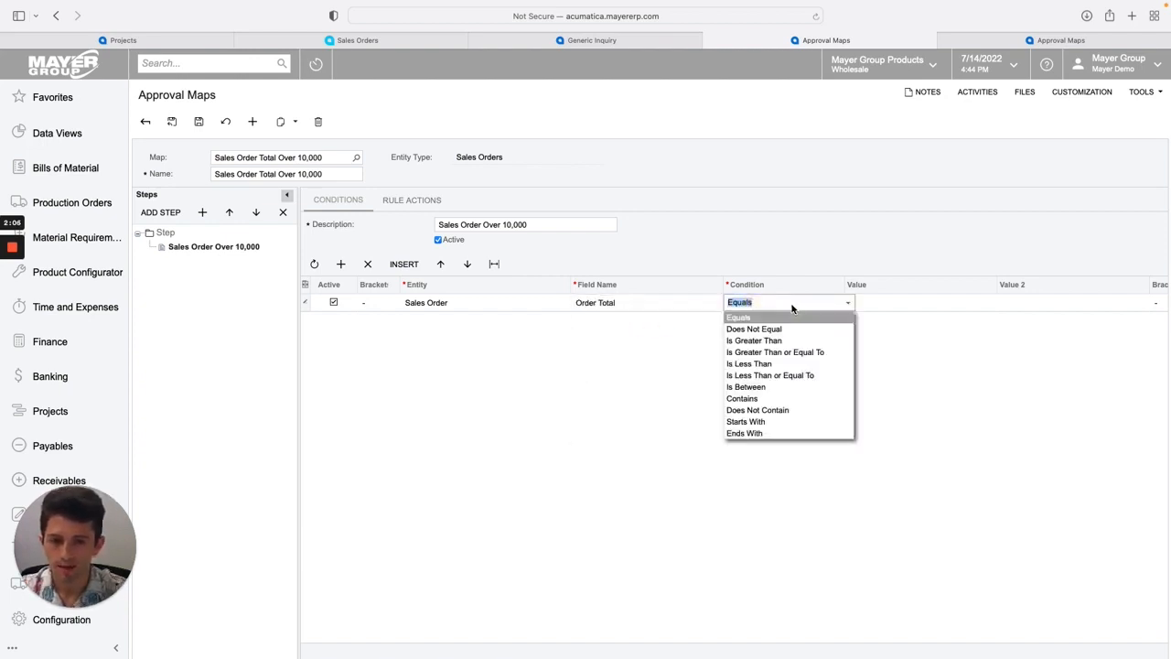
click(784, 342)
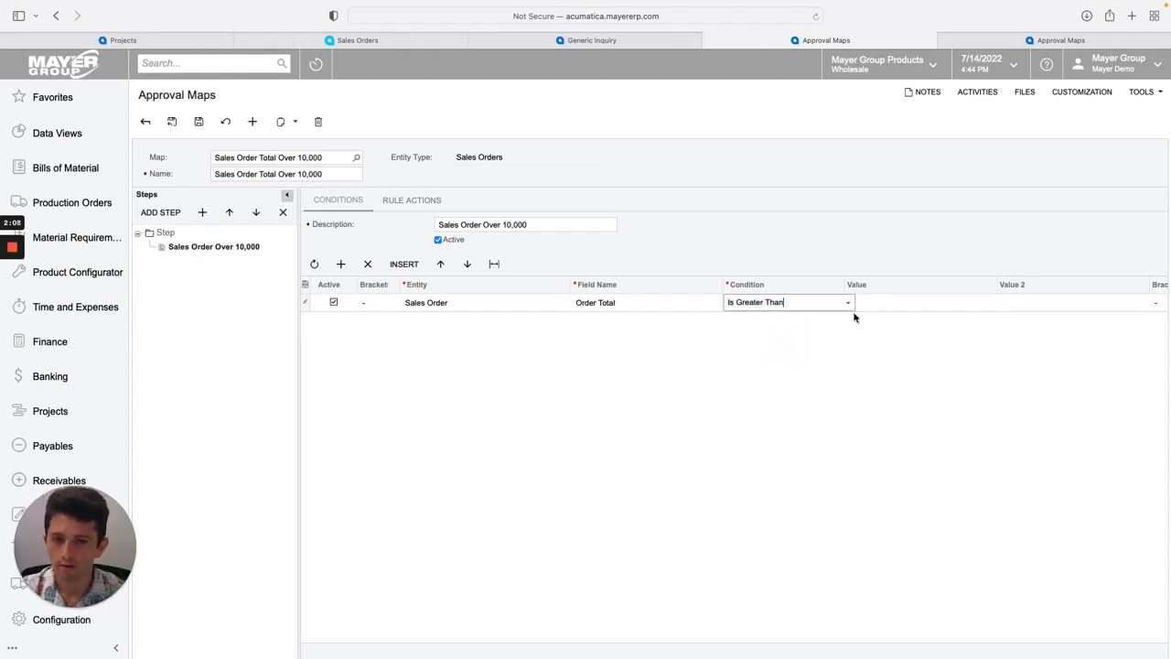
click(873, 303)
text(10000)
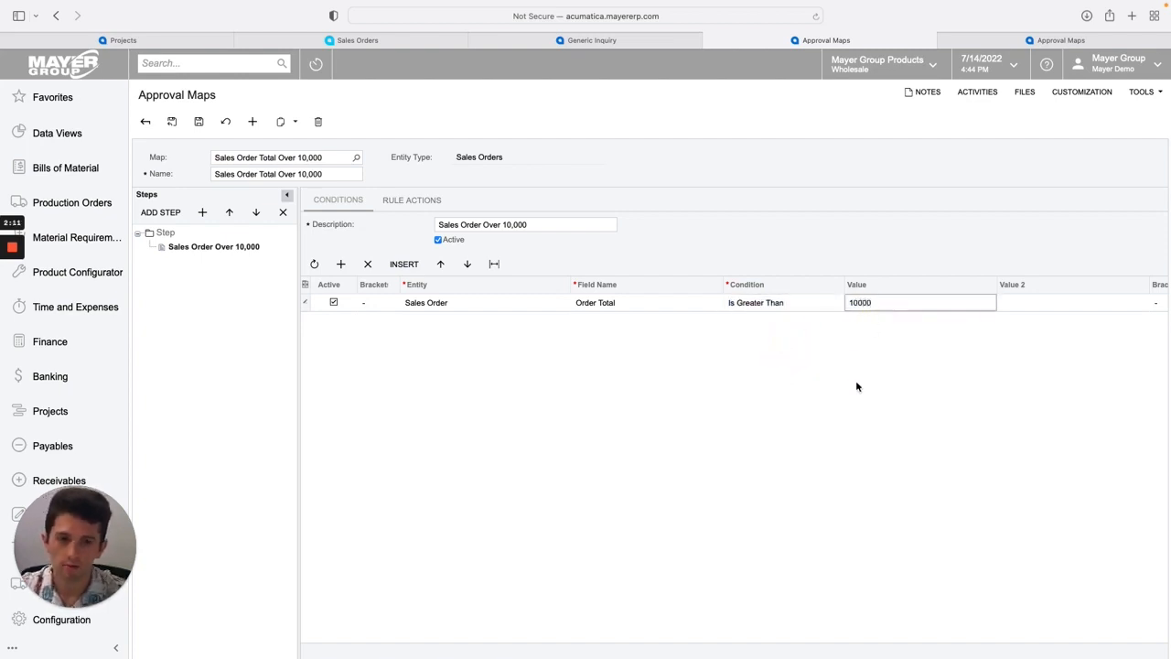
click(857, 384)
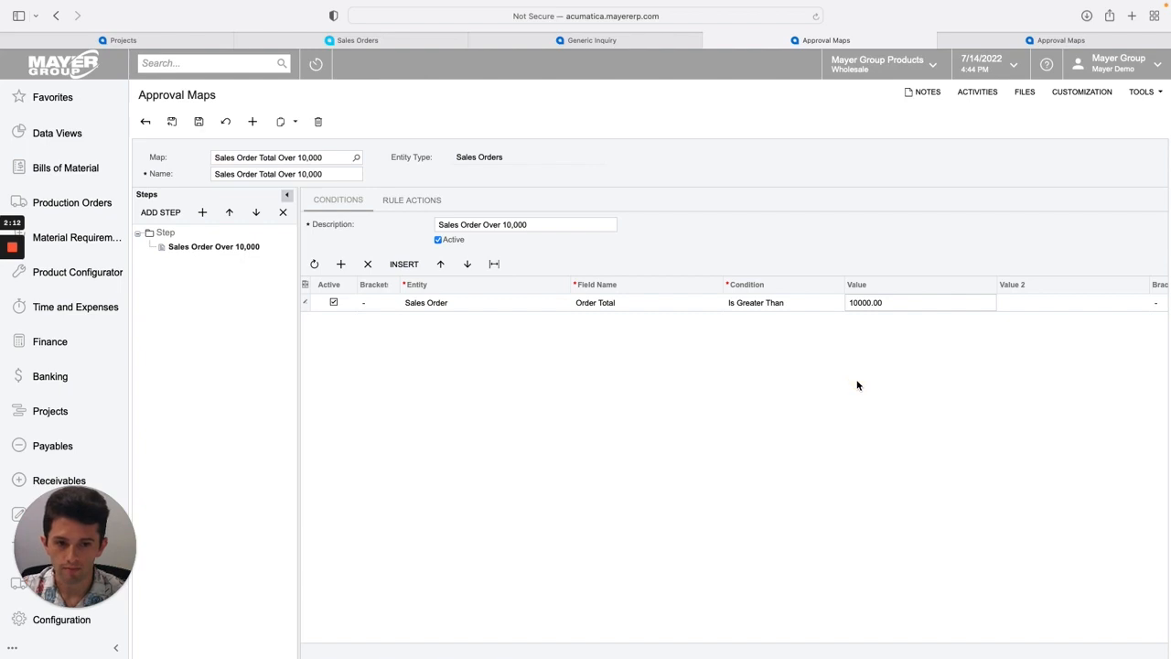
Set the step's rule action approver to Employee and choose the Chief Financial Officer employee as the approver.
click(414, 201)
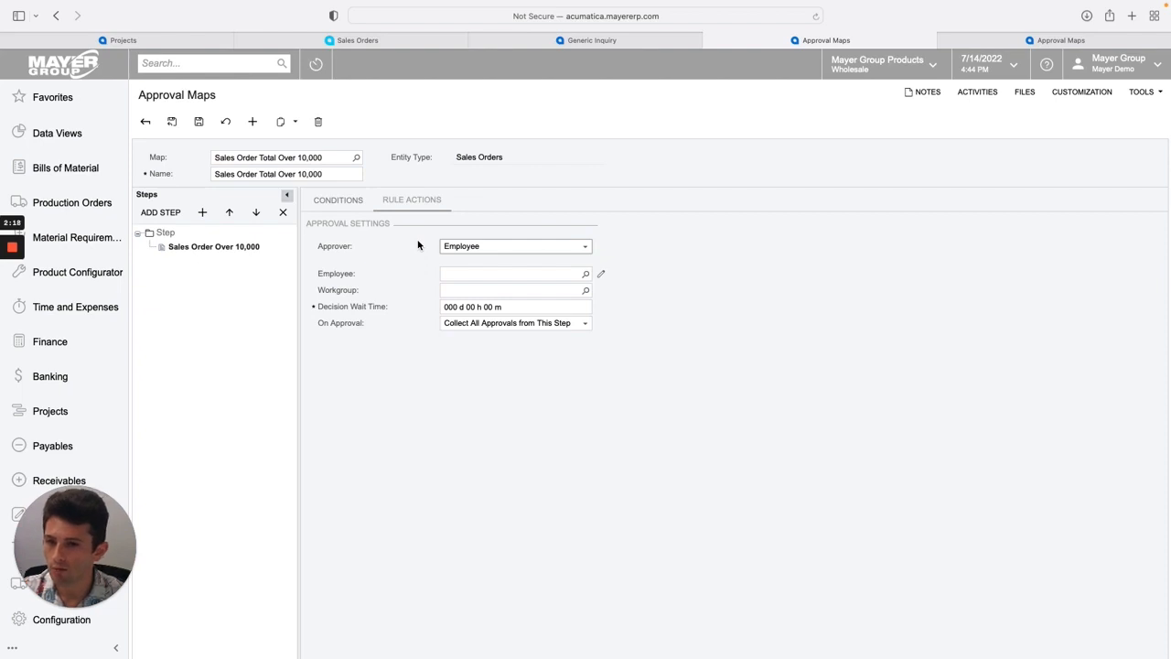
click(486, 248)
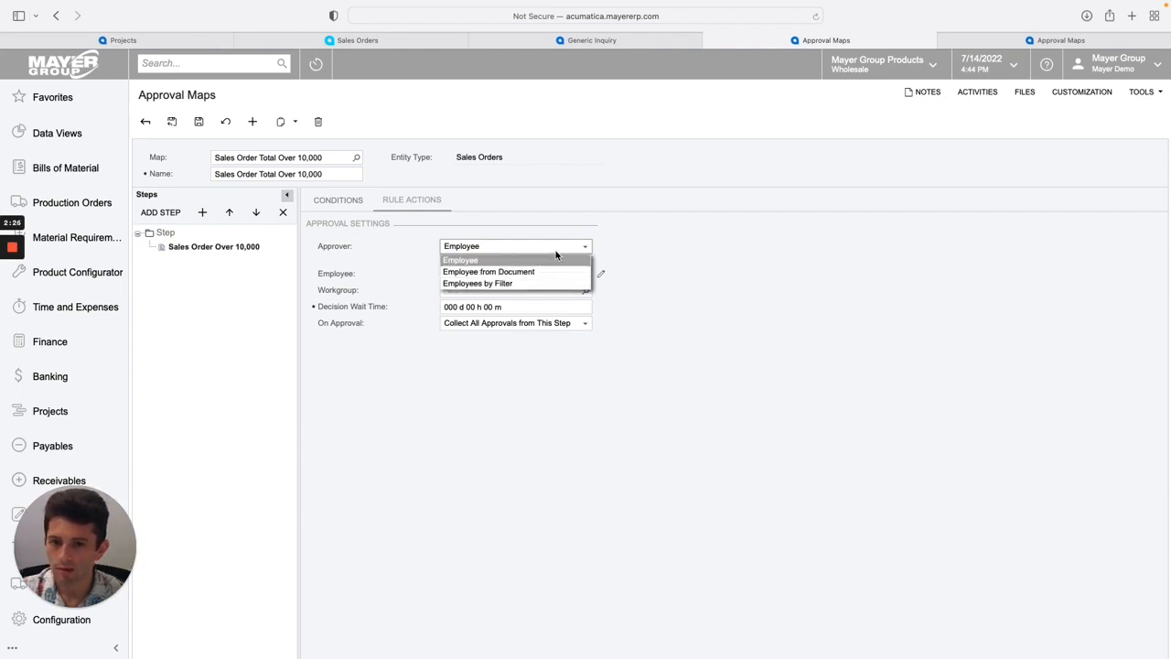
click(555, 254)
click(546, 276)
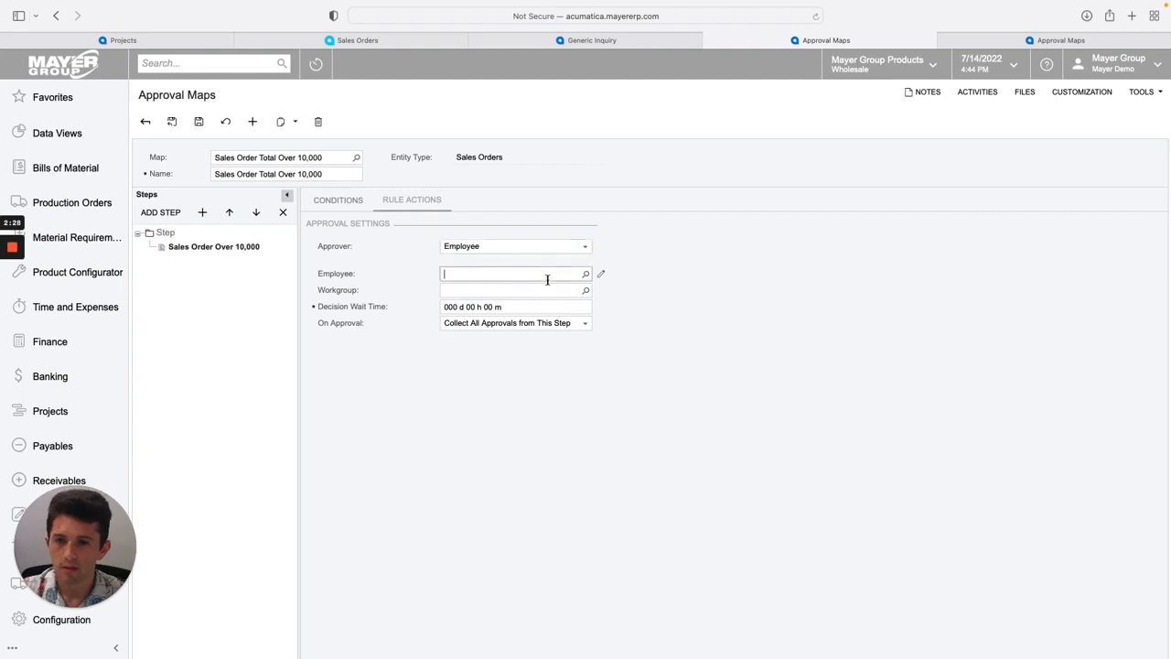
click(585, 276)
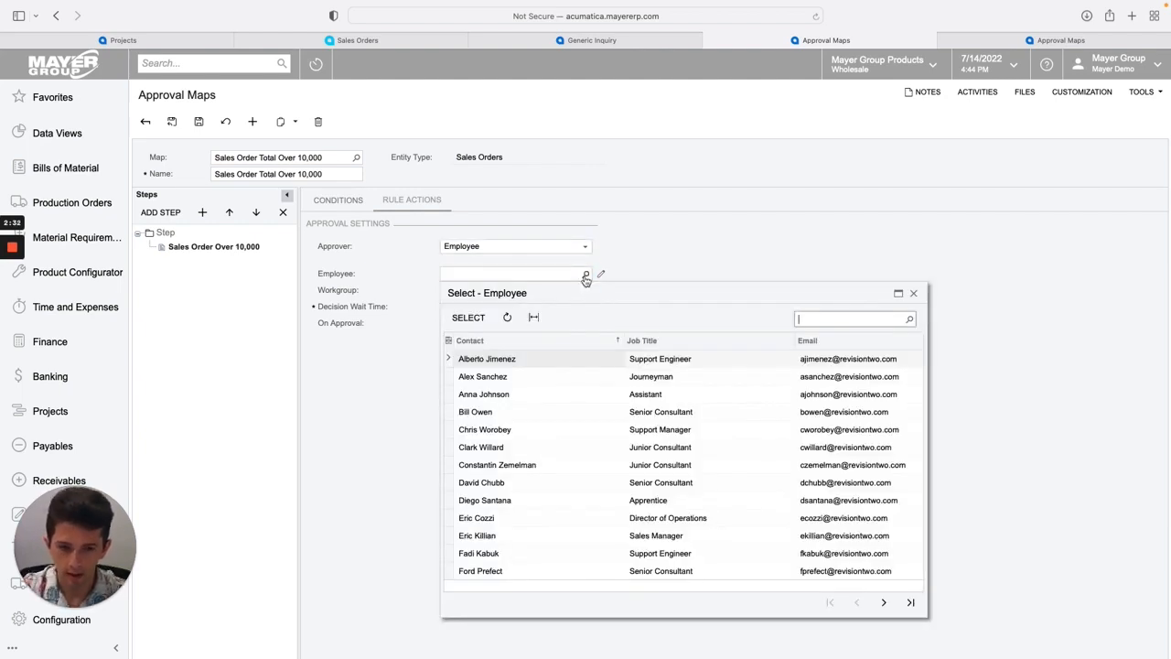
text(max)
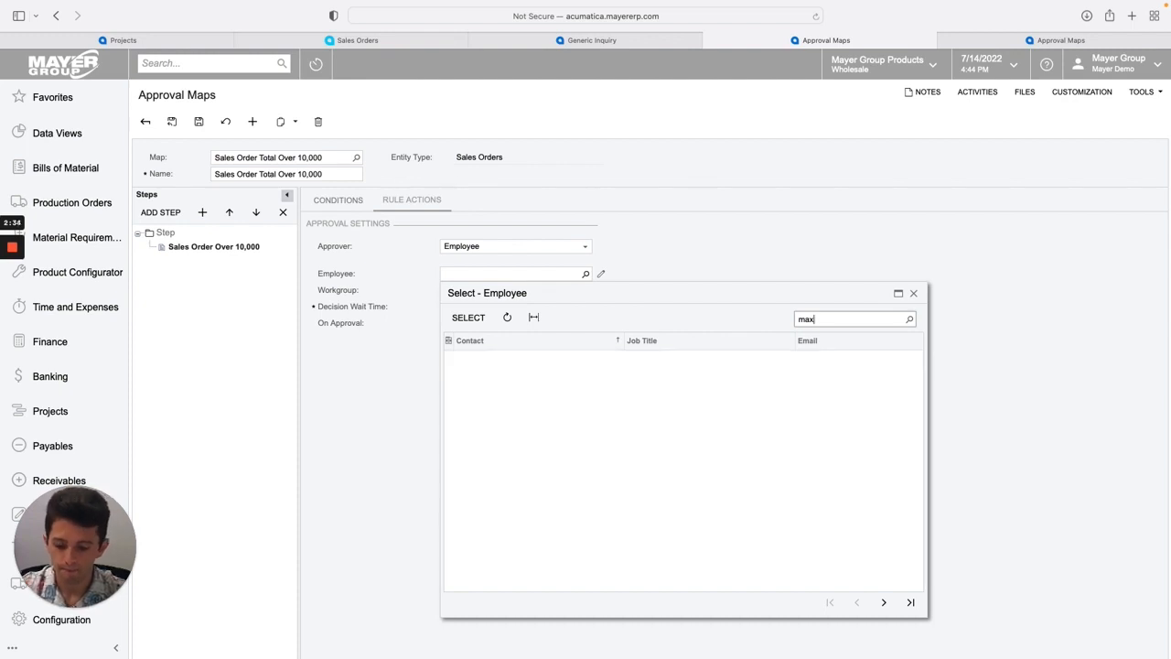
text(well)
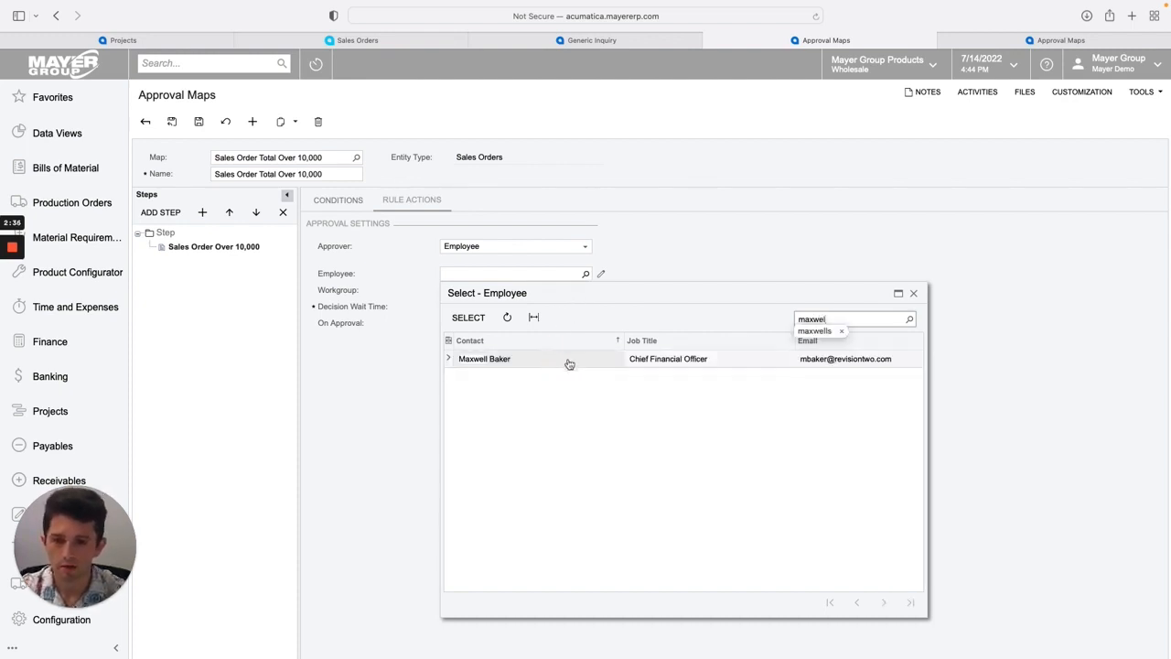
double_click(789, 359)
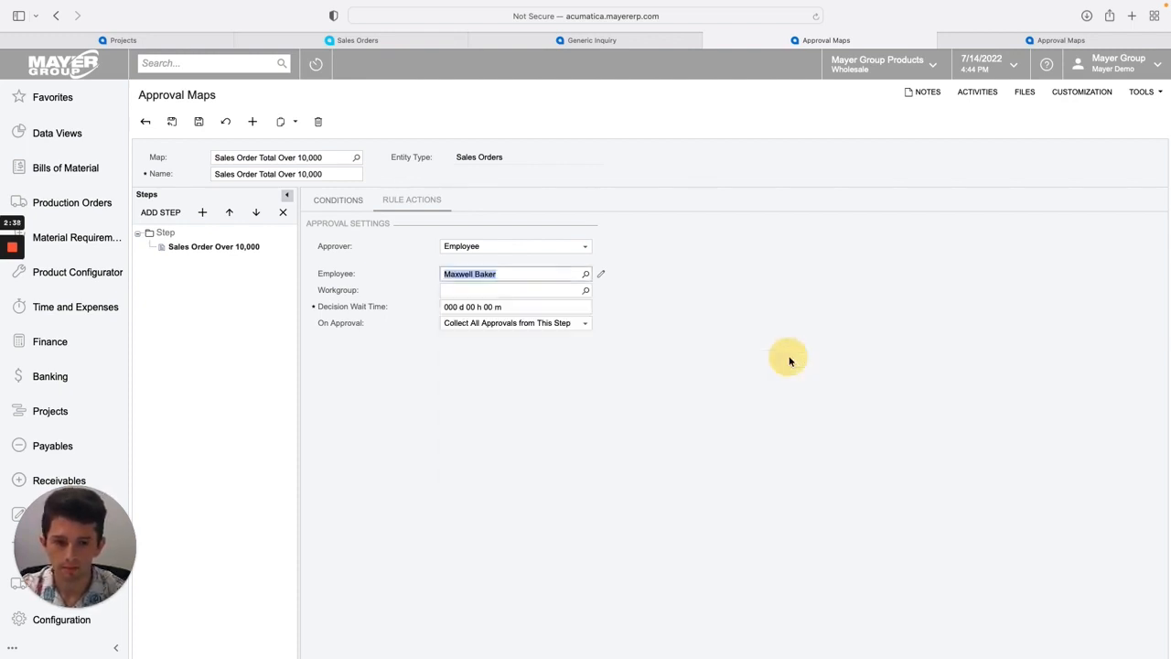
Keep On Approval as Collect All Approvals from This Step and save the approval map.
click(462, 327)
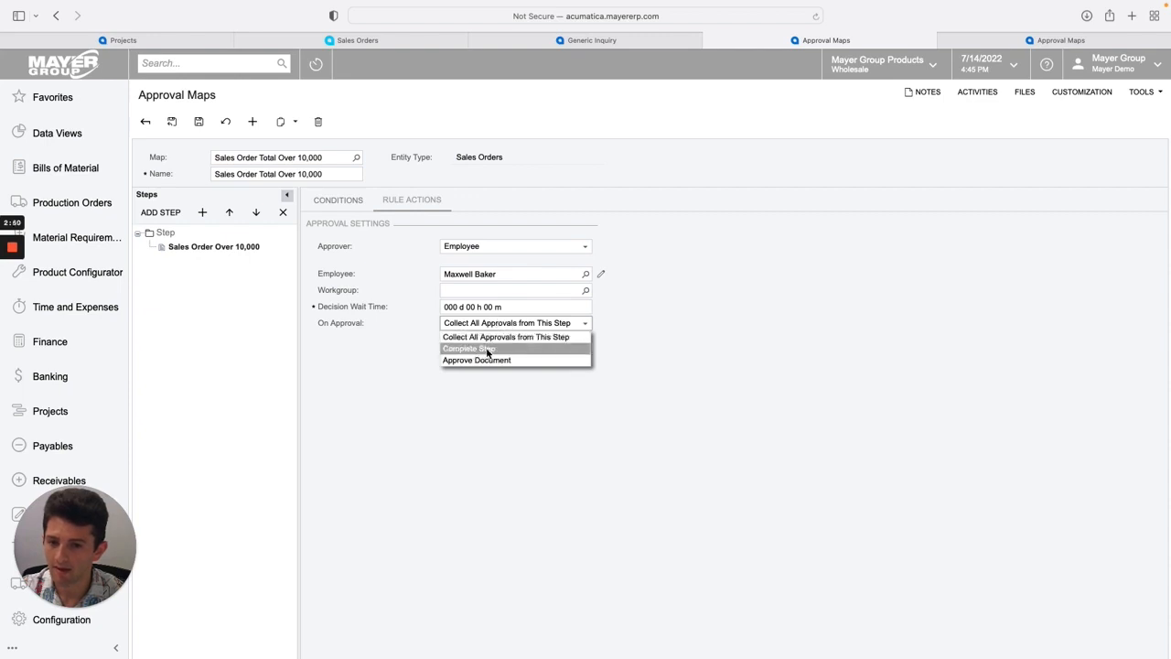
click(505, 336)
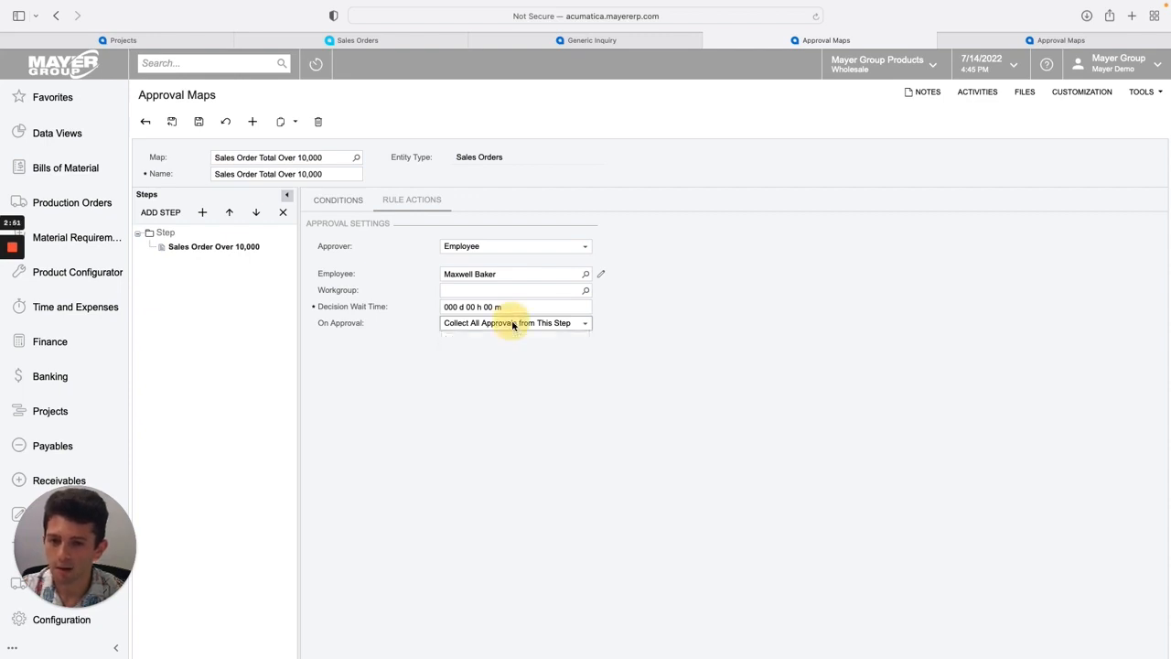
click(198, 121)
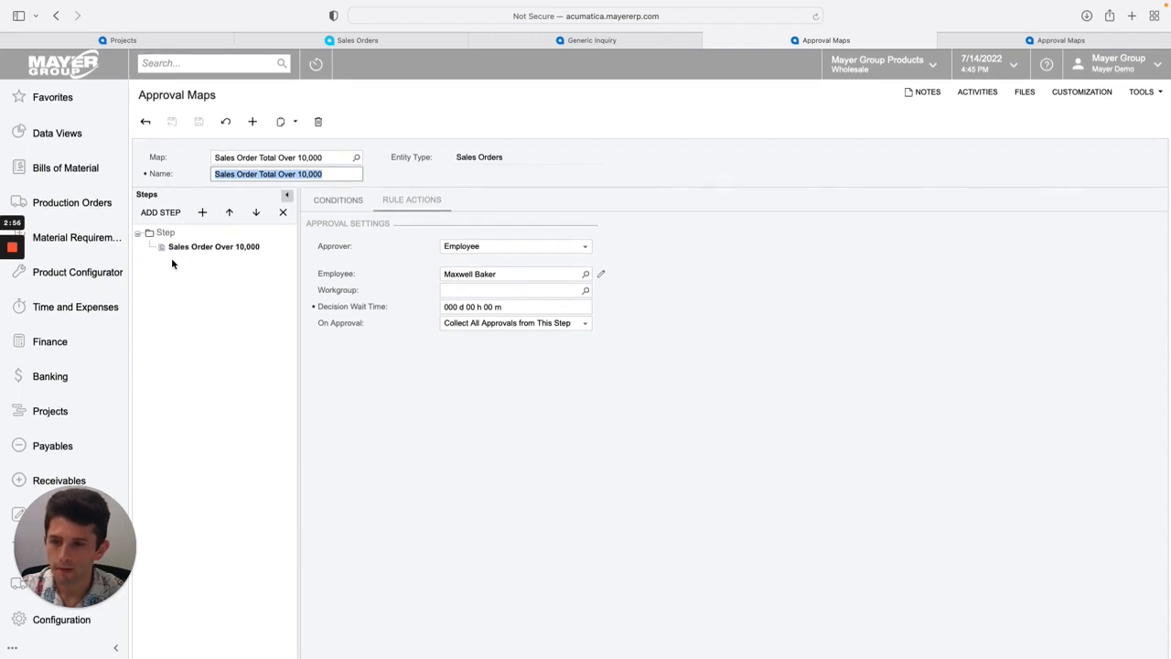
Open Sales Orders Preferences and delete the SO with Balance Over 10000 approval row.
drag(77, 515, 1111, 554)
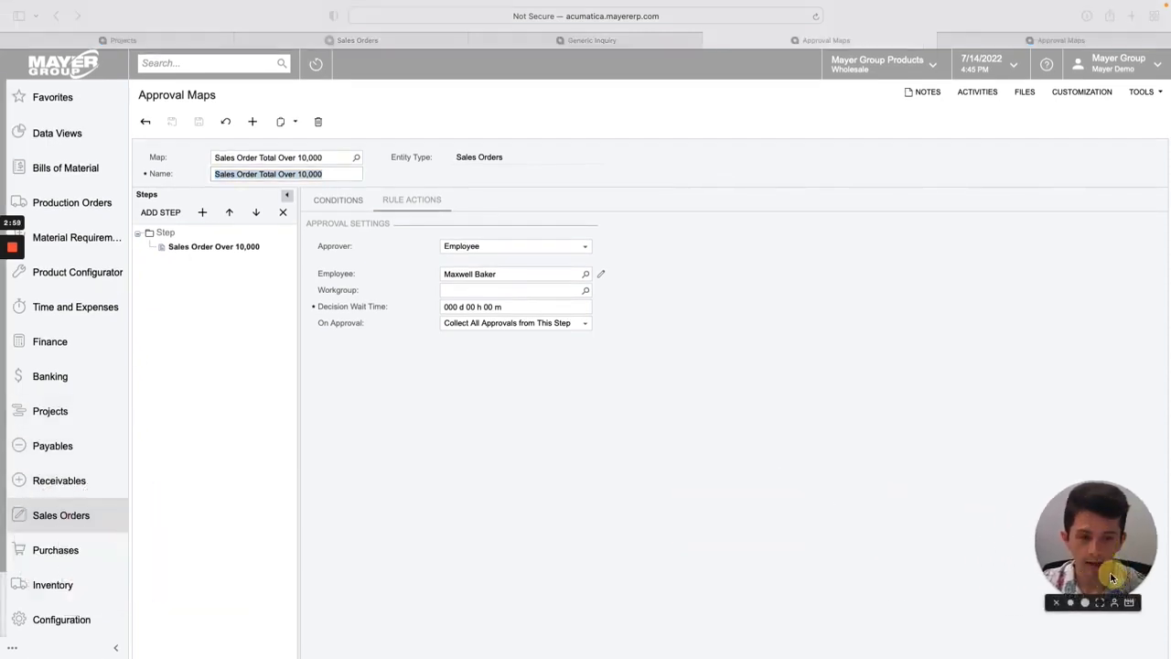
click(66, 518)
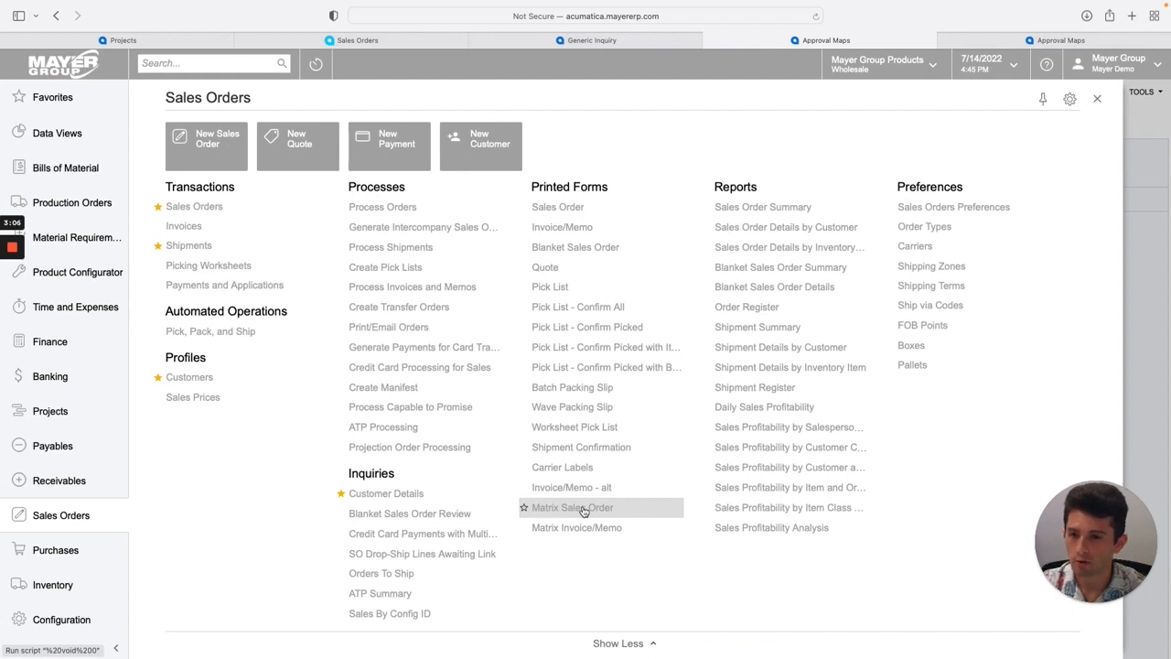
click(941, 208)
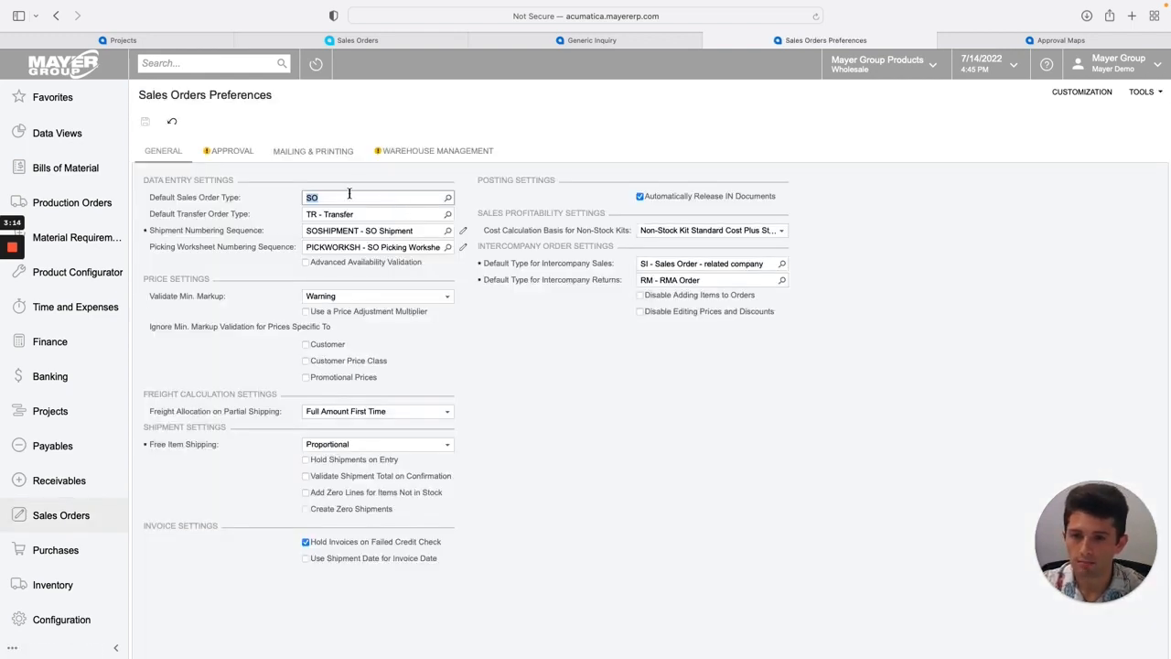
click(231, 152)
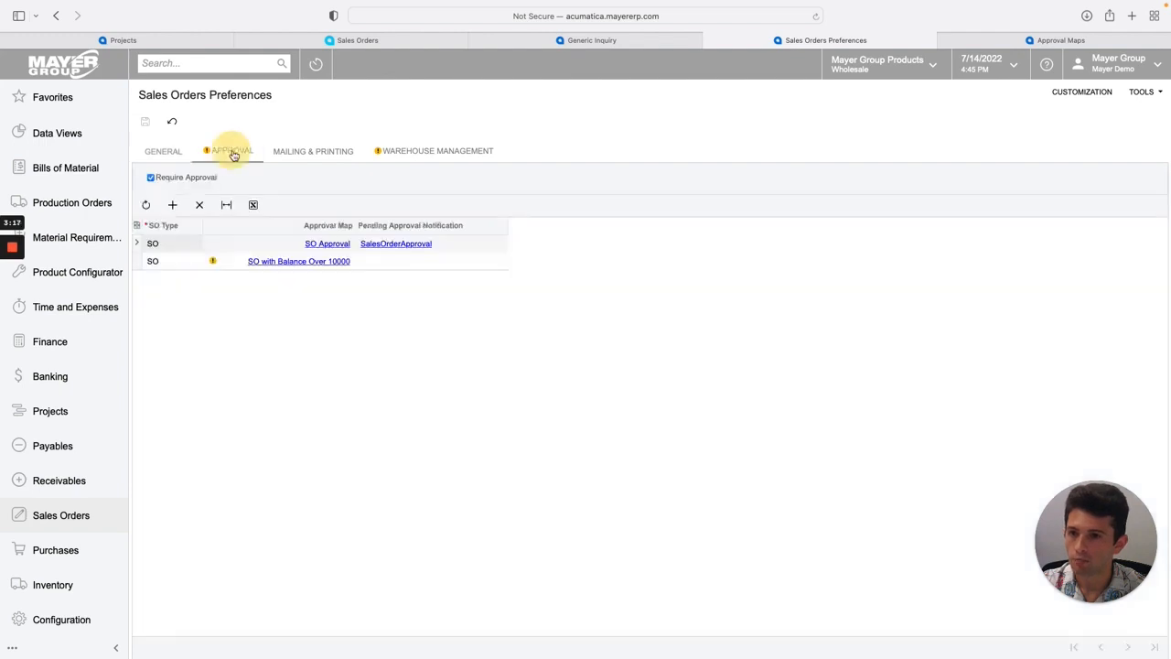
click(225, 261)
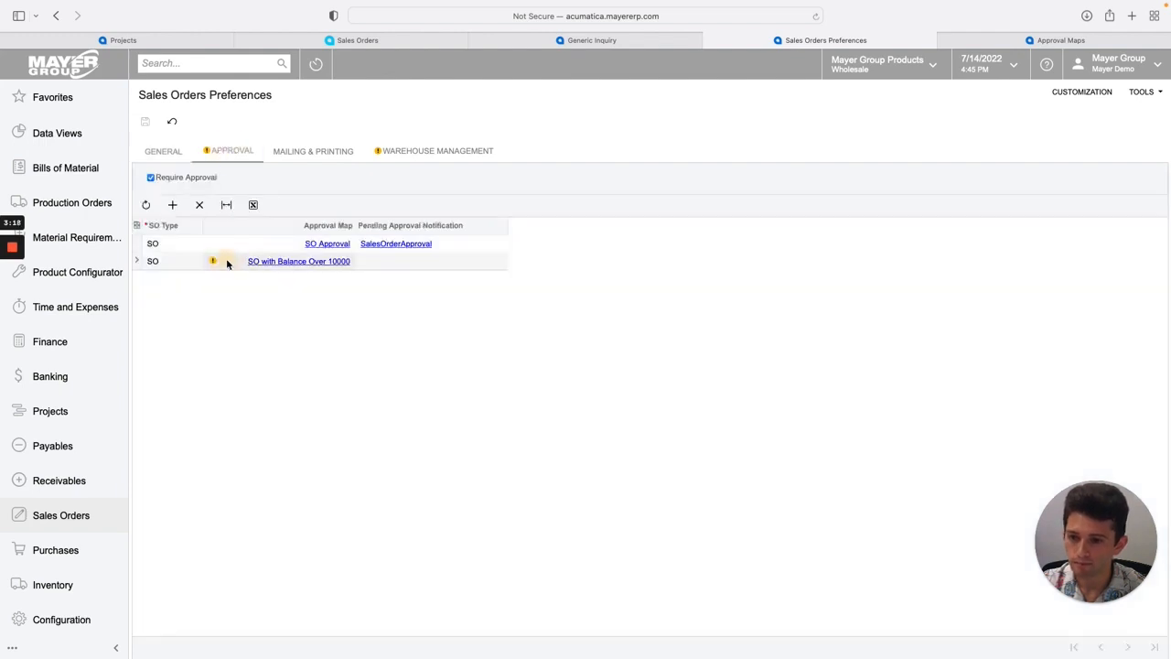
click(199, 205)
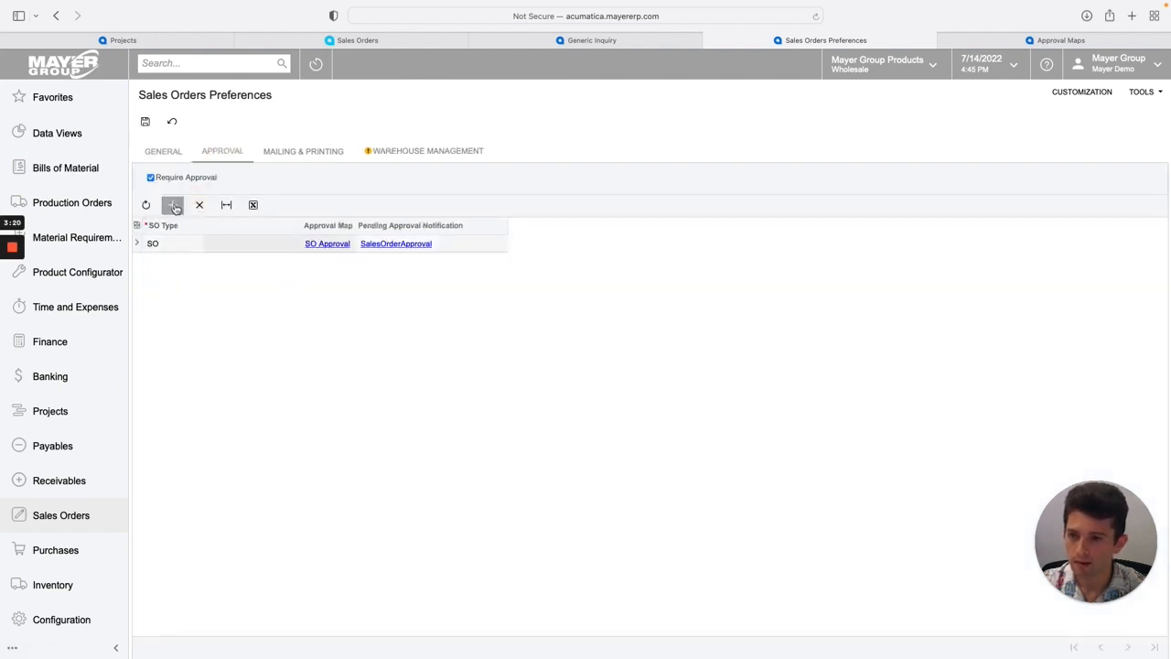
Add an approval row for order type SO using the Sales Order Total Over 10,000 map and save the preferences.
click(172, 205)
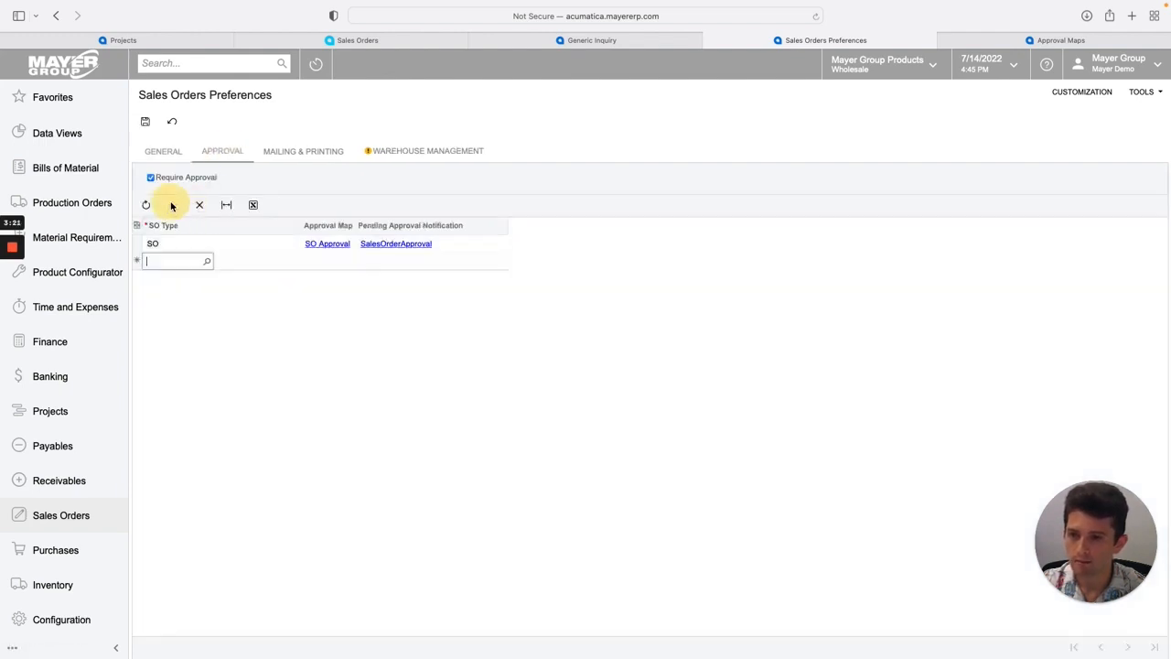
click(208, 263)
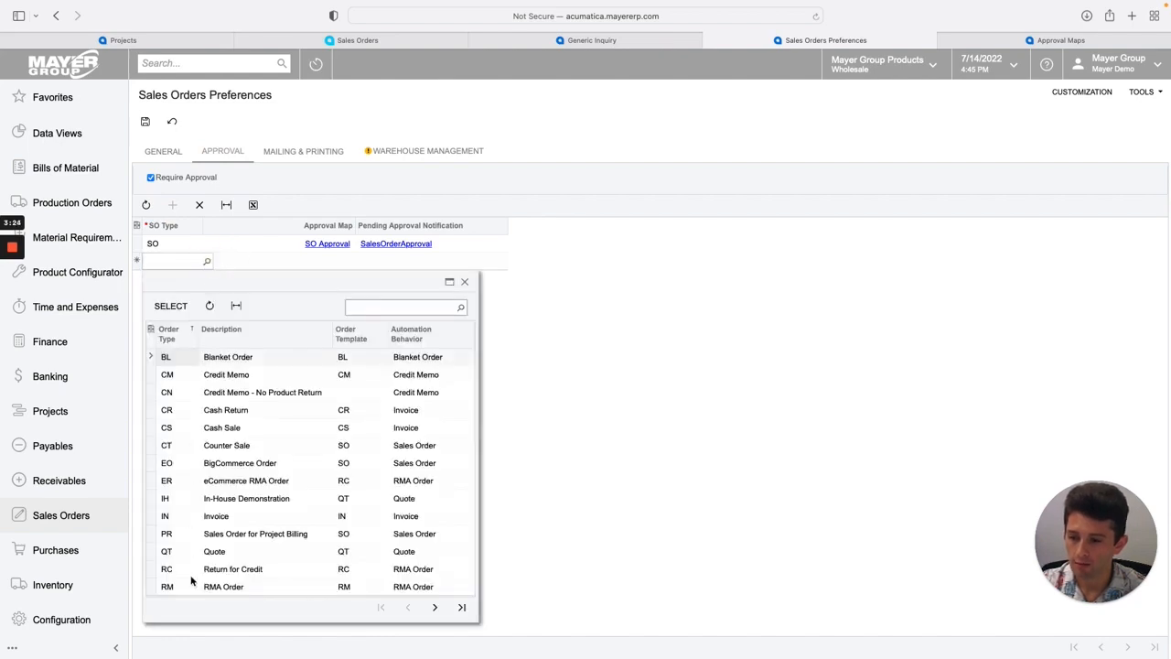
click(434, 607)
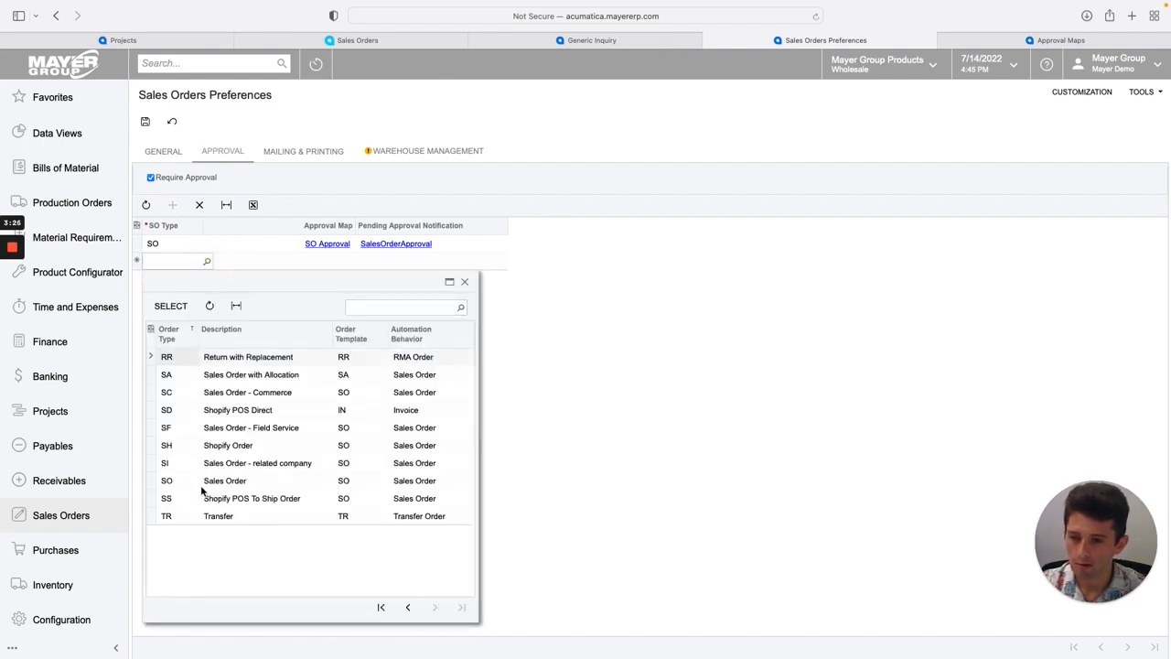
double_click(201, 485)
click(362, 264)
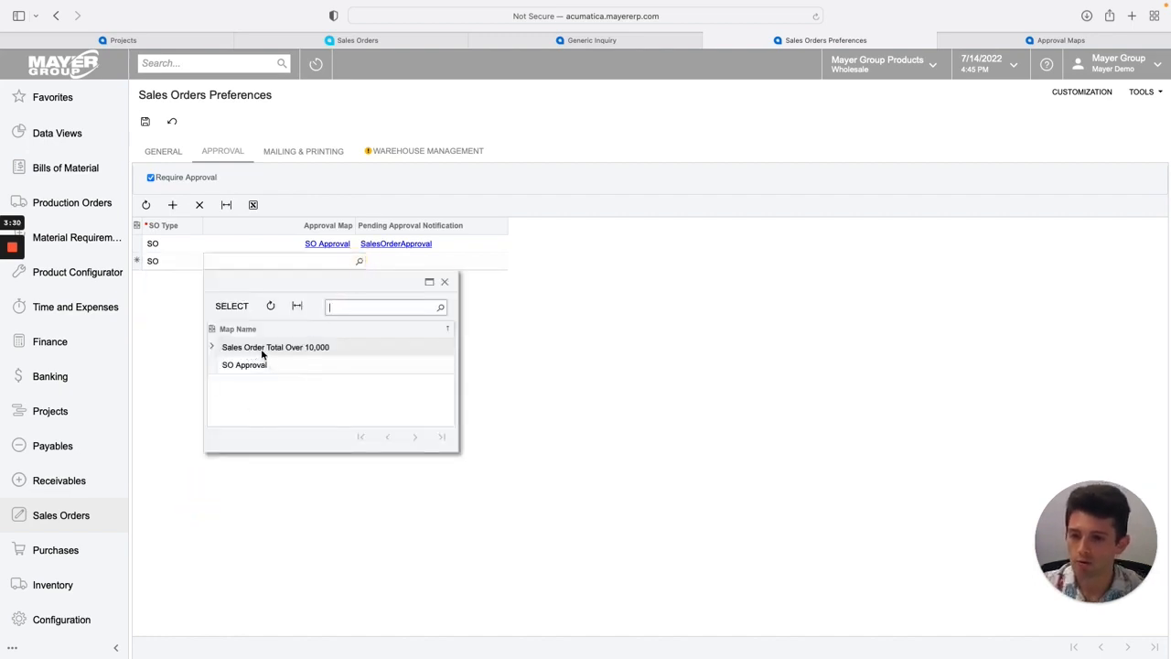
double_click(287, 347)
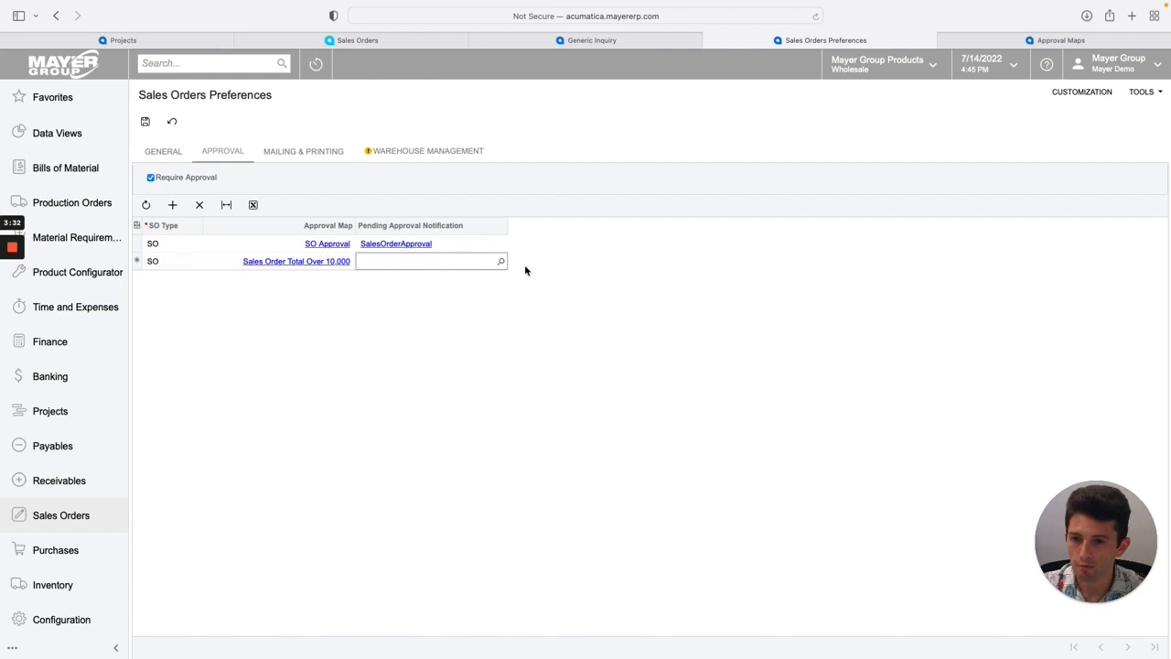
click(465, 302)
click(466, 248)
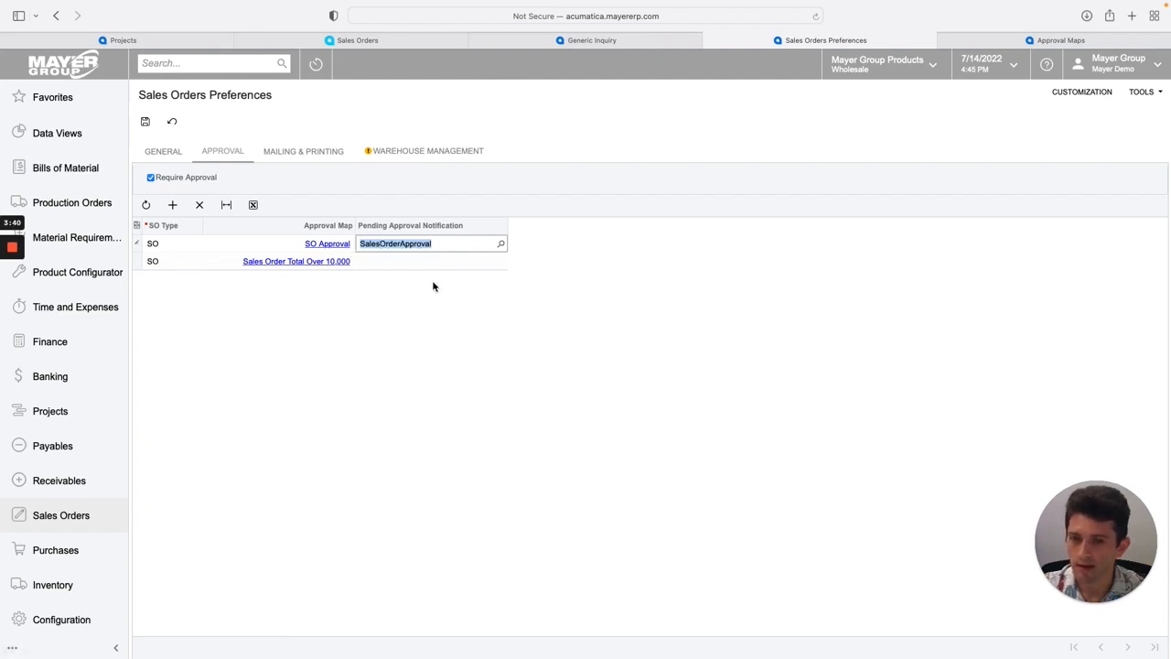
click(428, 313)
click(145, 121)
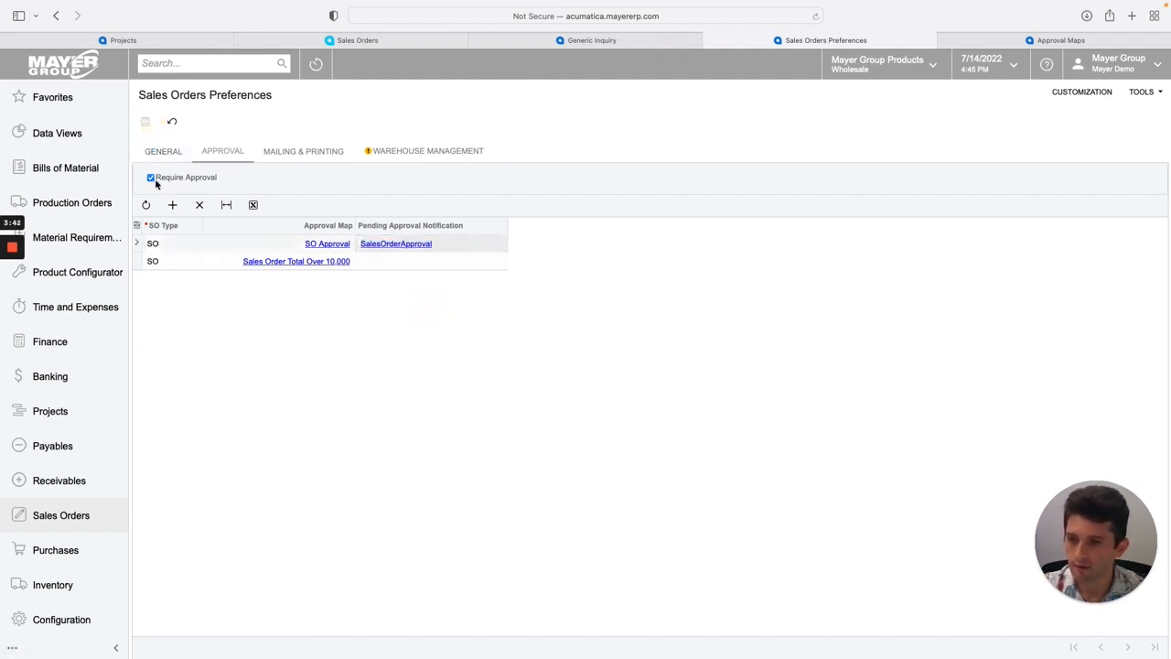
Create a new sales order for customer BAKER-DEVE.
click(88, 518)
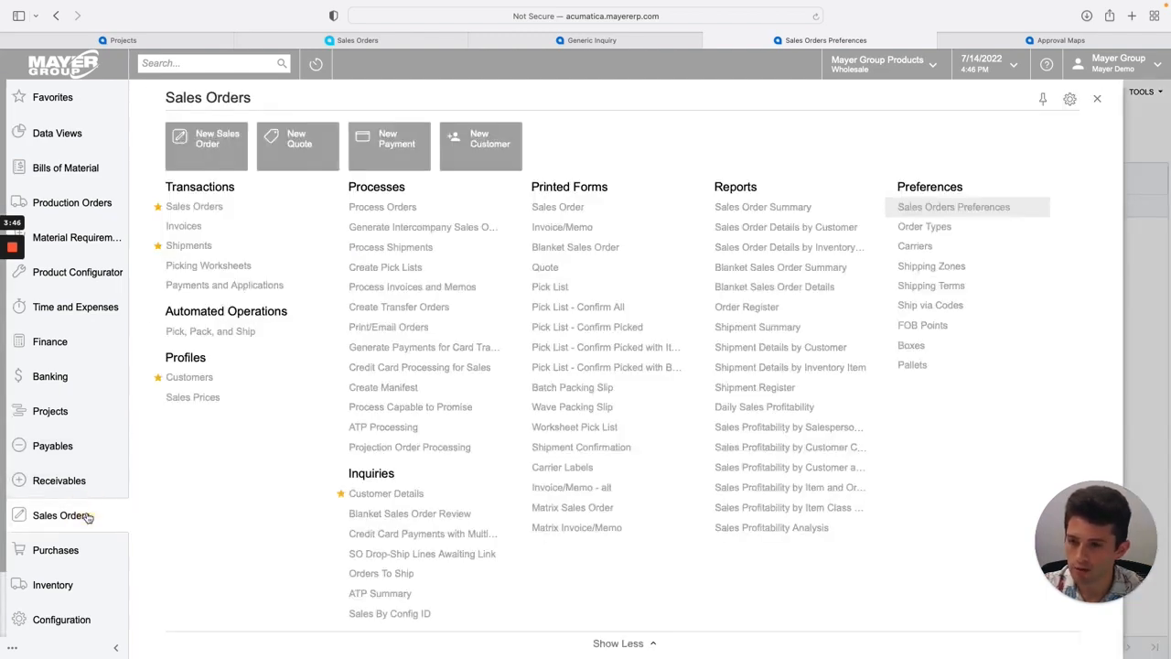
click(207, 142)
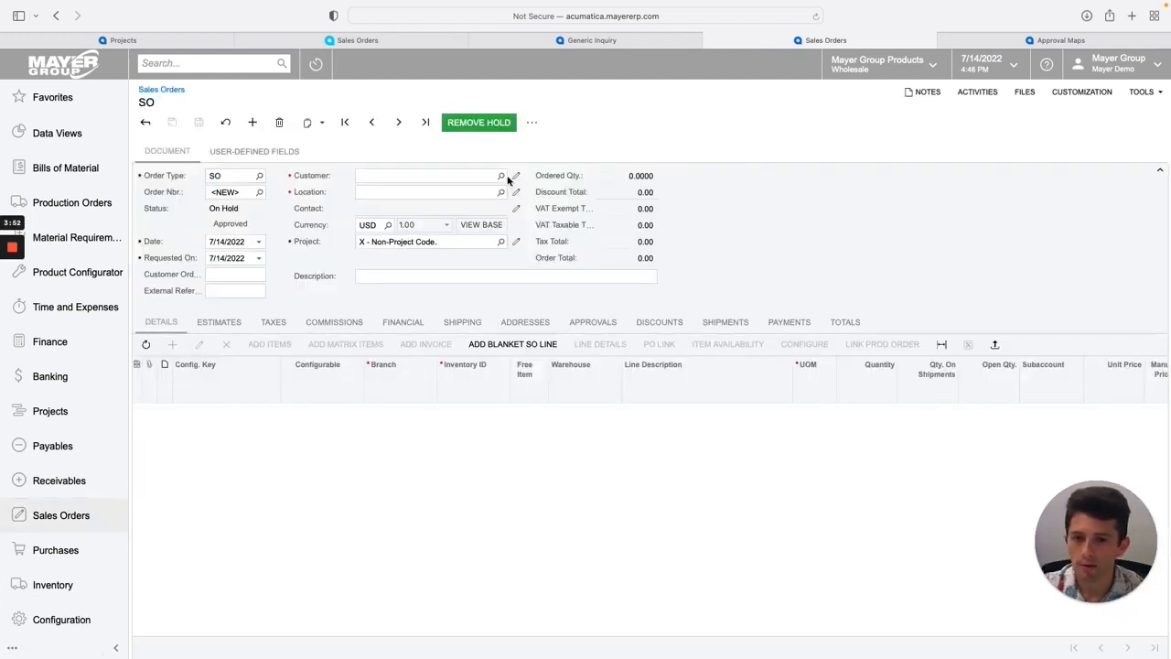
click(500, 175)
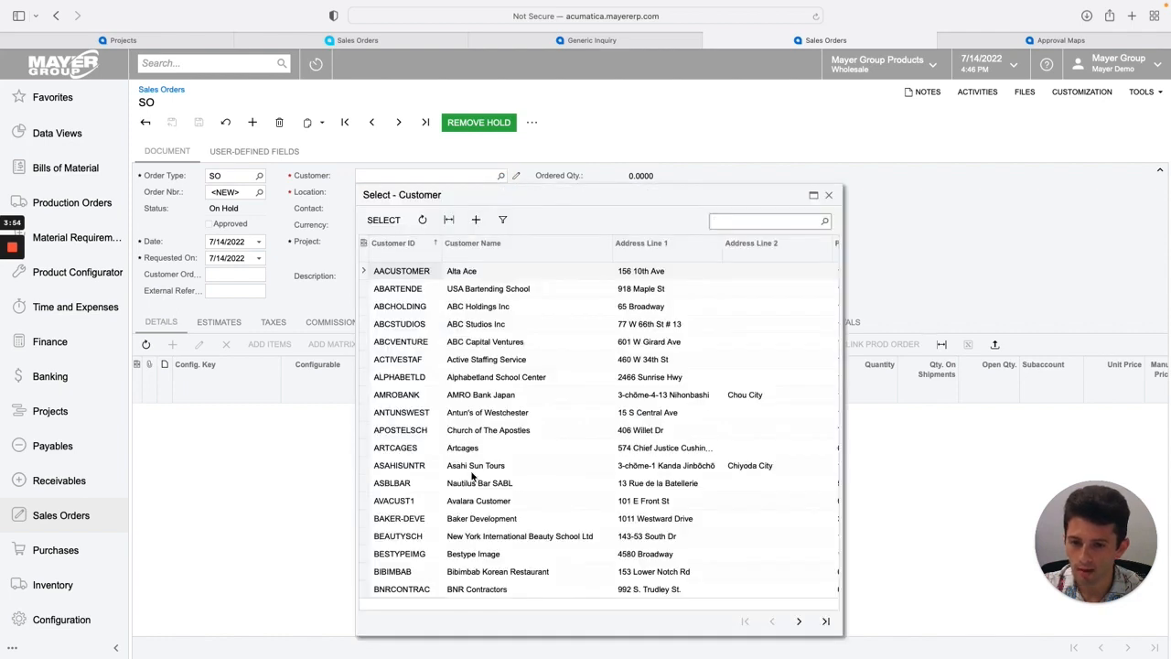
double_click(476, 520)
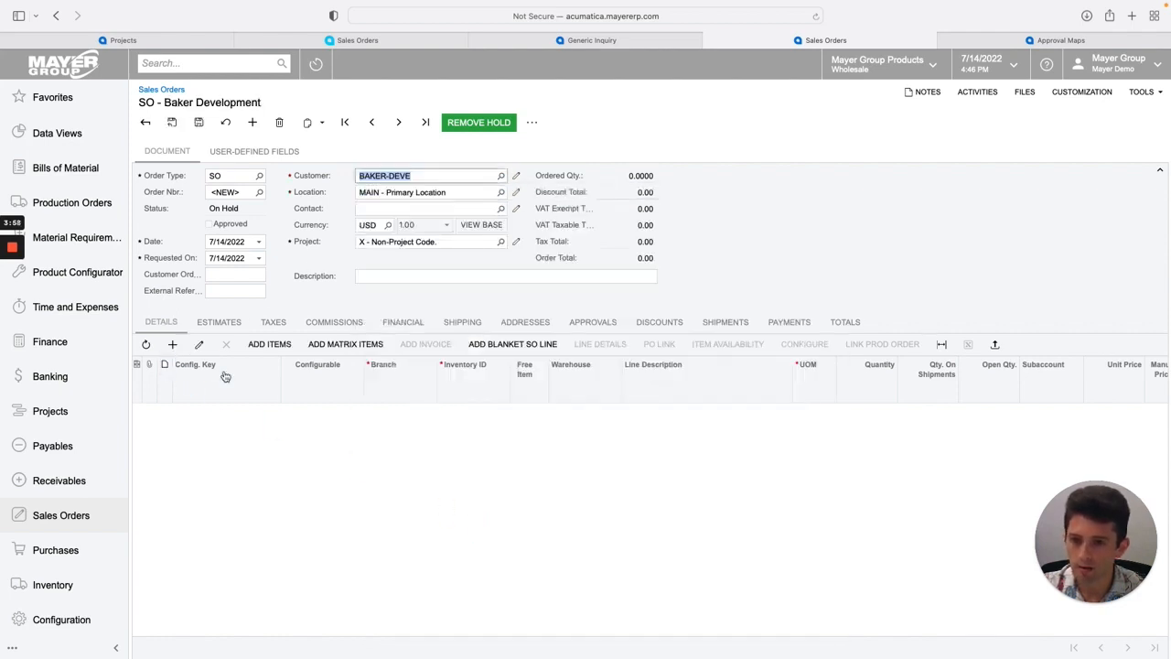
Add an order line for item AAMACHINE1 with a quantity of 1.
click(173, 345)
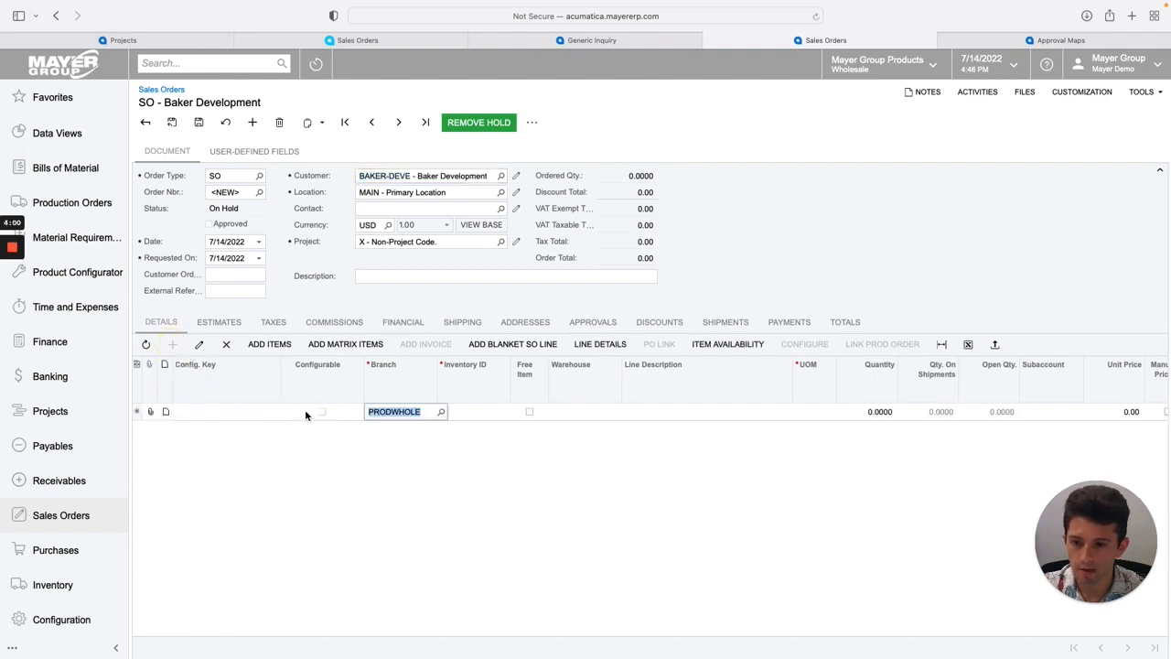
click(466, 412)
click(515, 412)
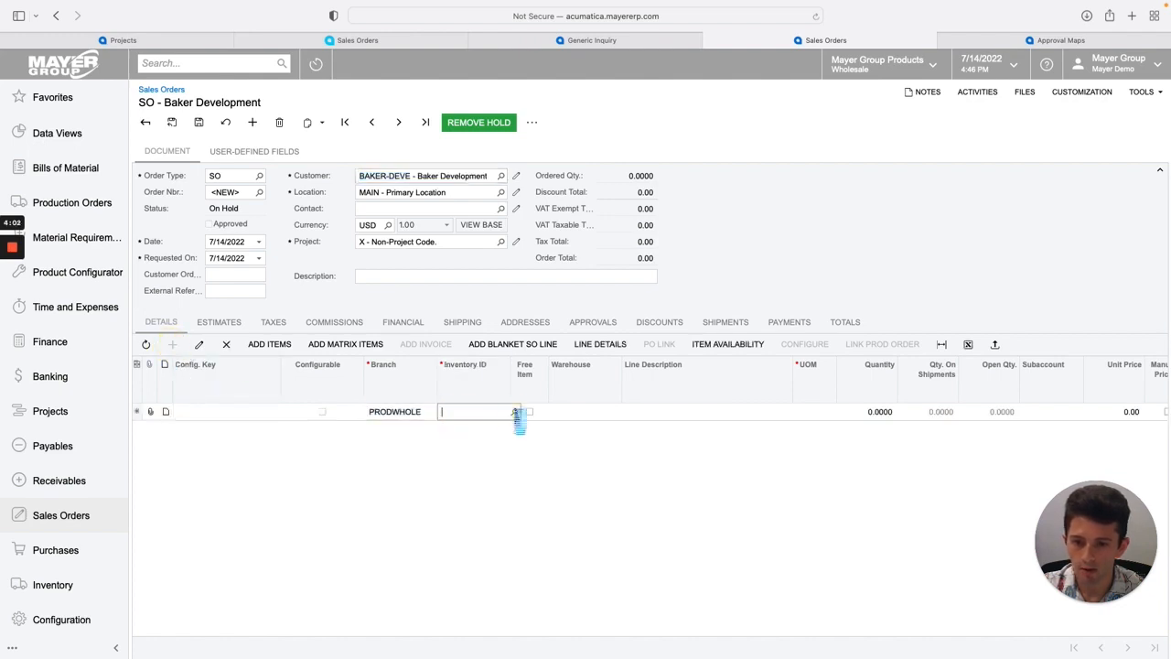
double_click(527, 356)
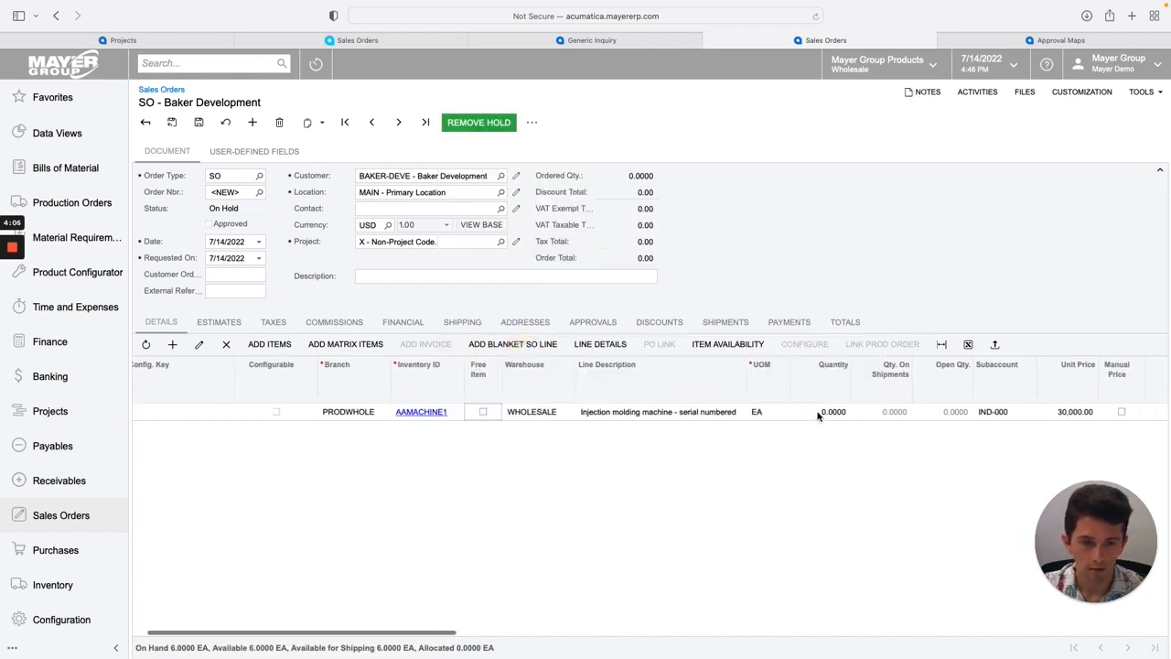
click(821, 411)
text(1)
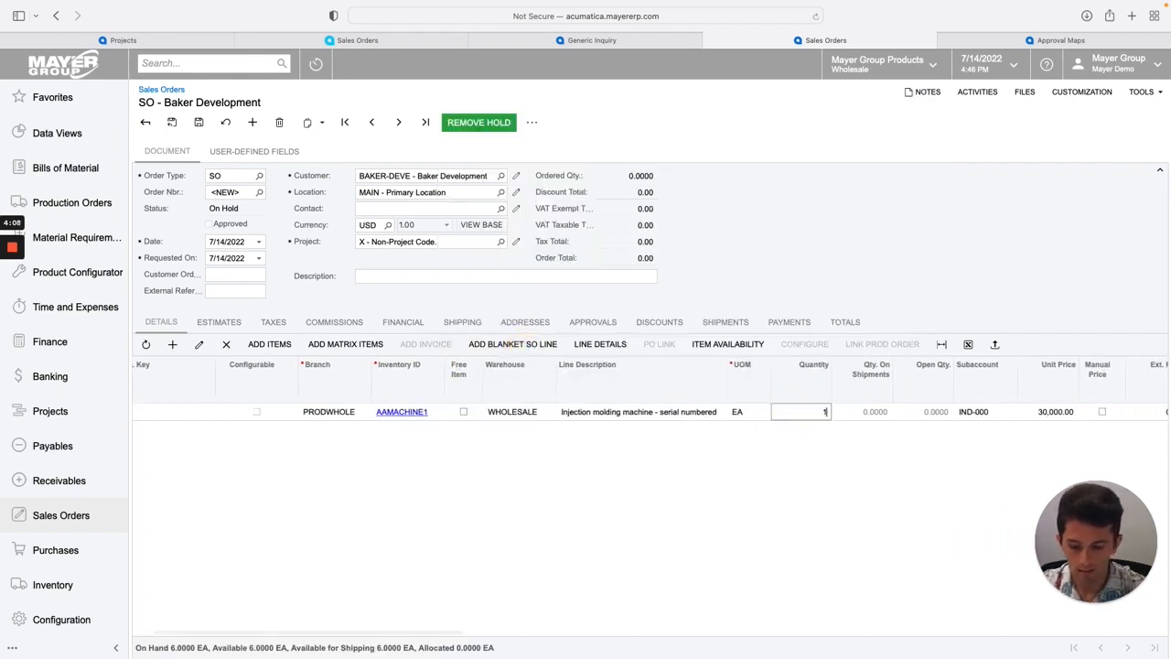
key(Tab)
key(Tab)
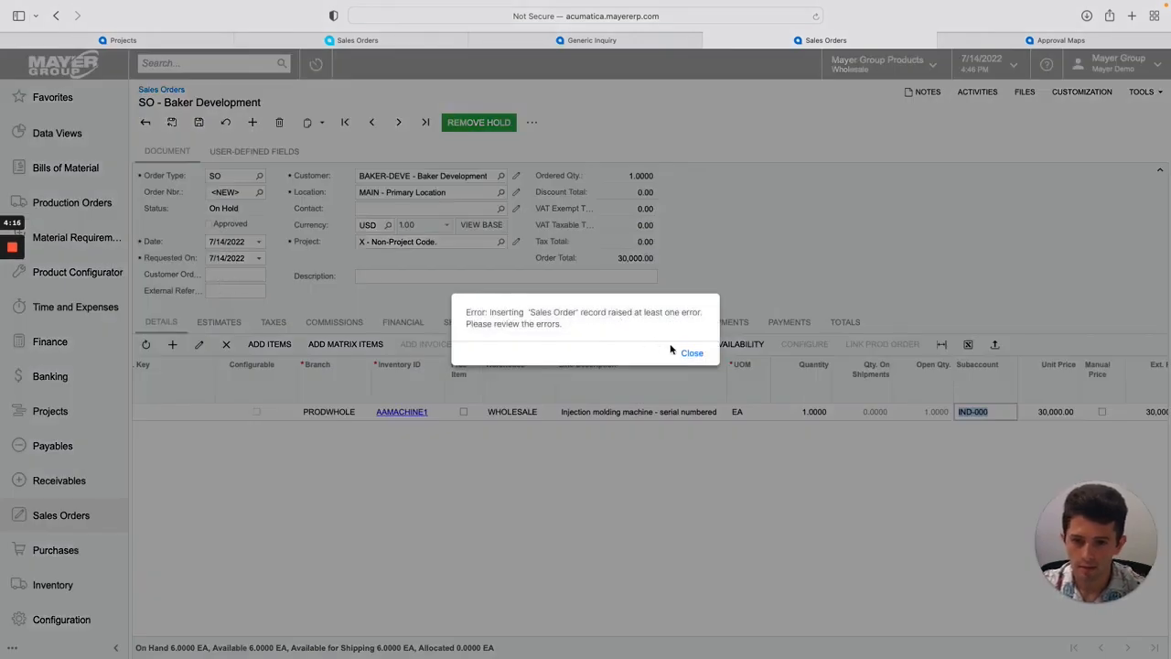
Fill in the customer order reference, save the sales order, and remove its hold.
click(691, 353)
text(123)
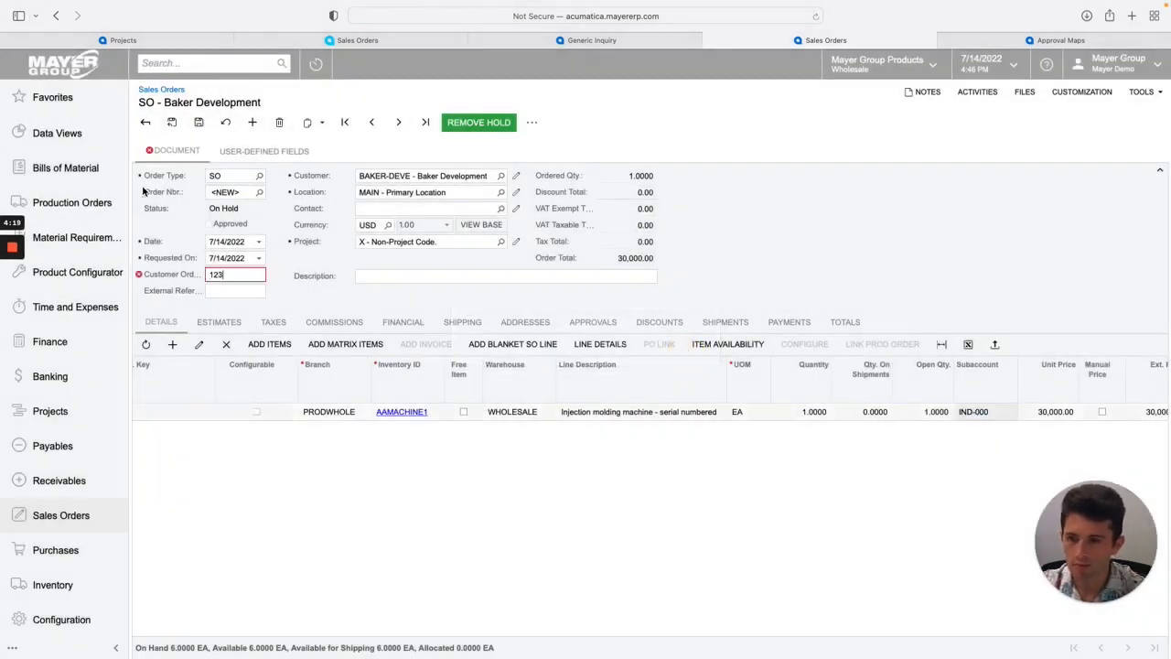
click(199, 123)
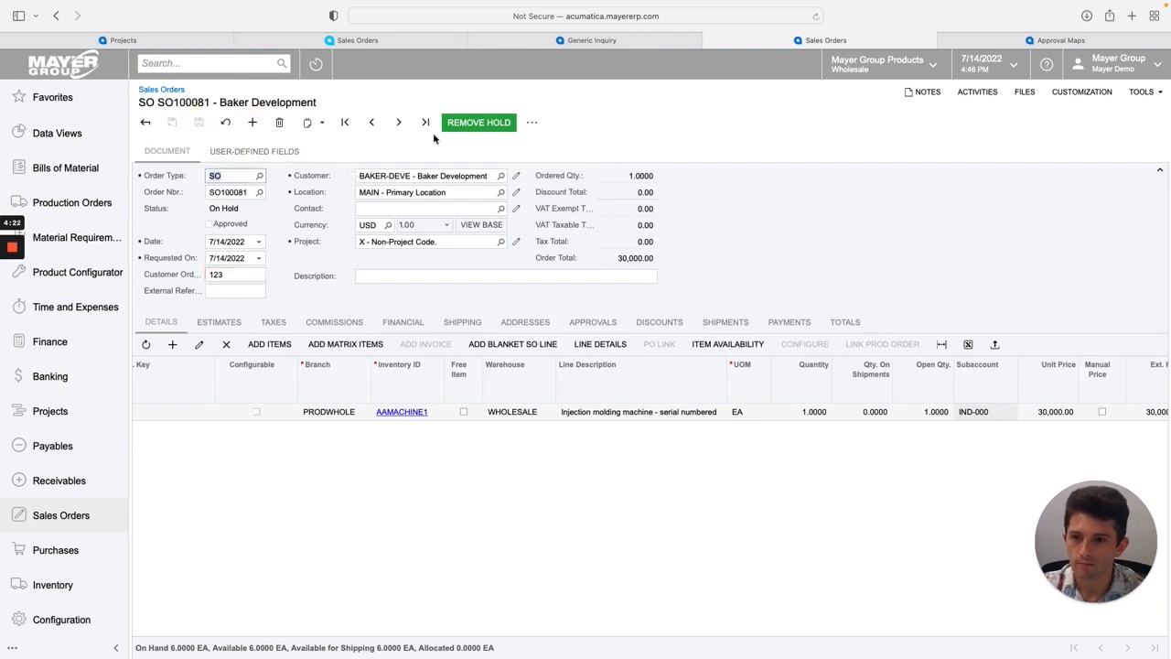
click(479, 126)
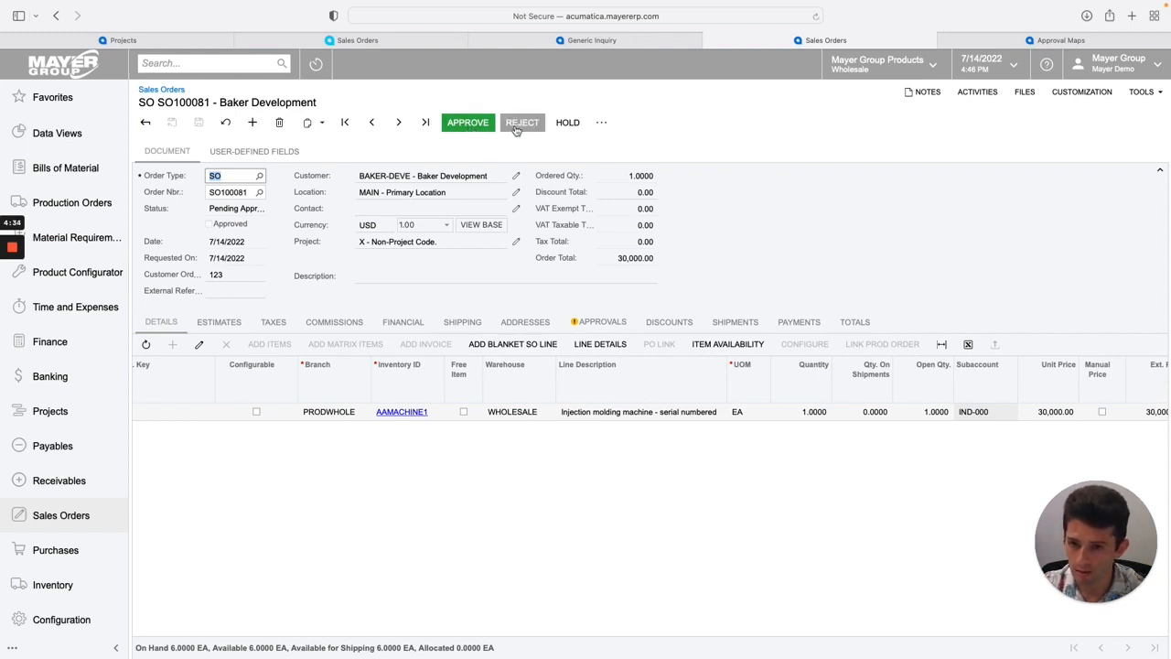
Approve the sales order and remove its credit hold.
click(472, 128)
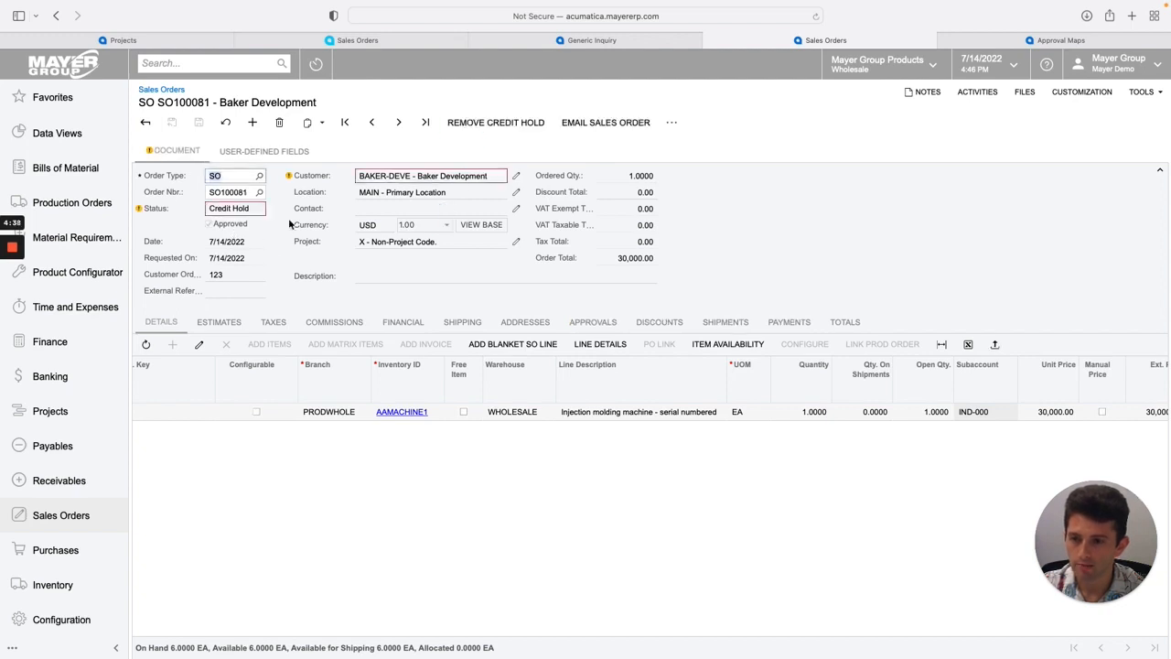
click(486, 128)
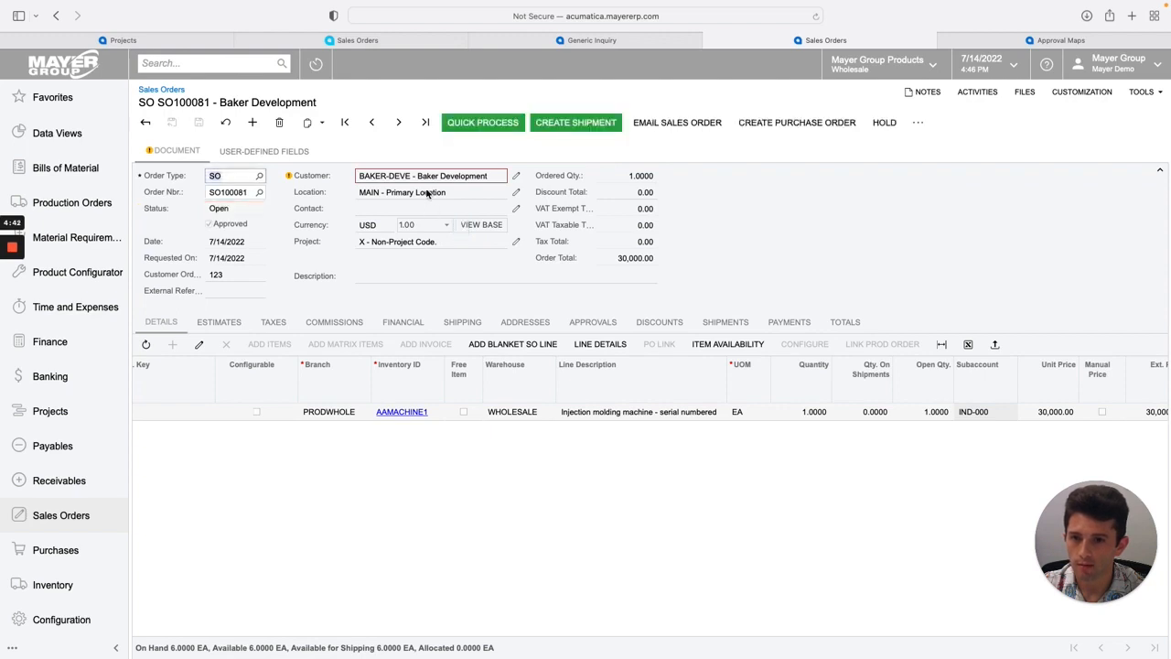